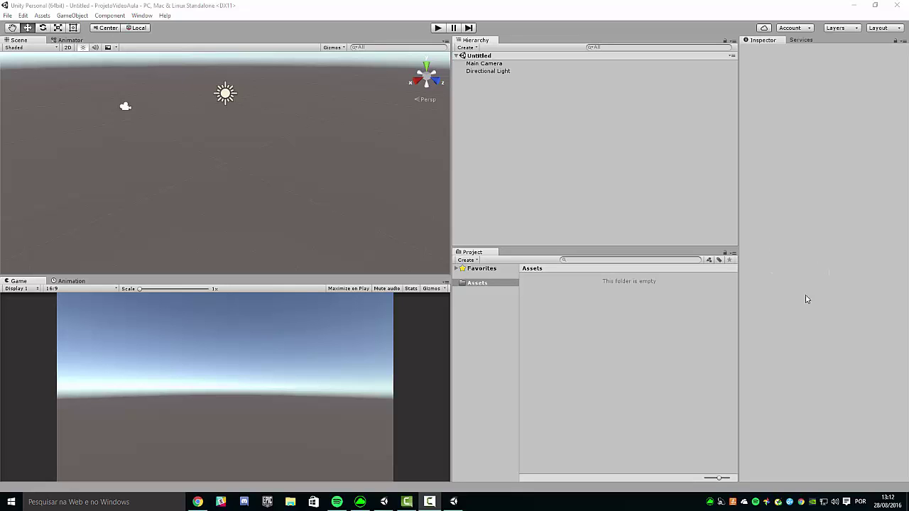
Step: Minimize the Download Assistant and add a Plane 3D object from the Hierarchy, then deselect it
click(453, 501)
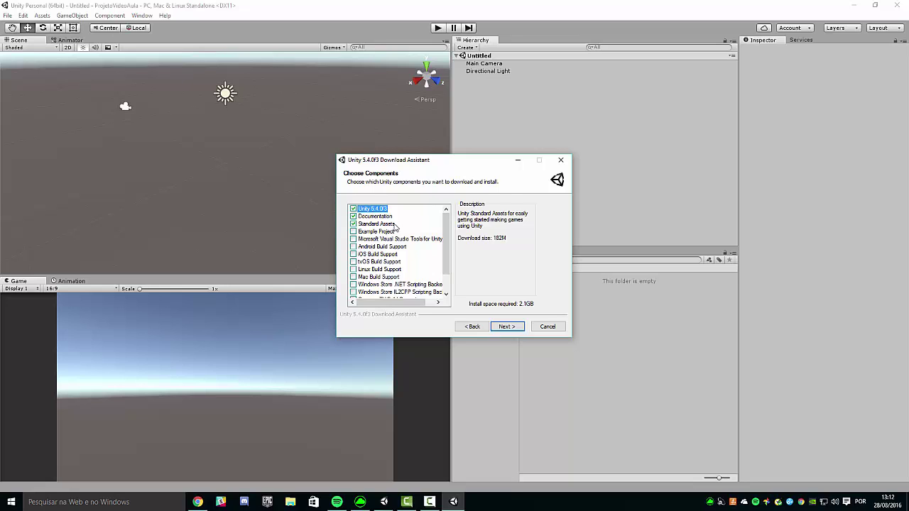
click(519, 161)
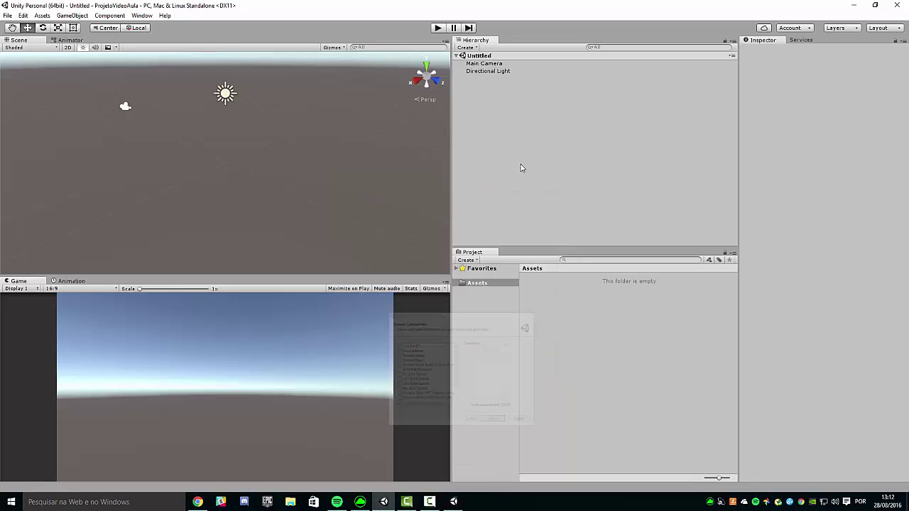
right_click(498, 114)
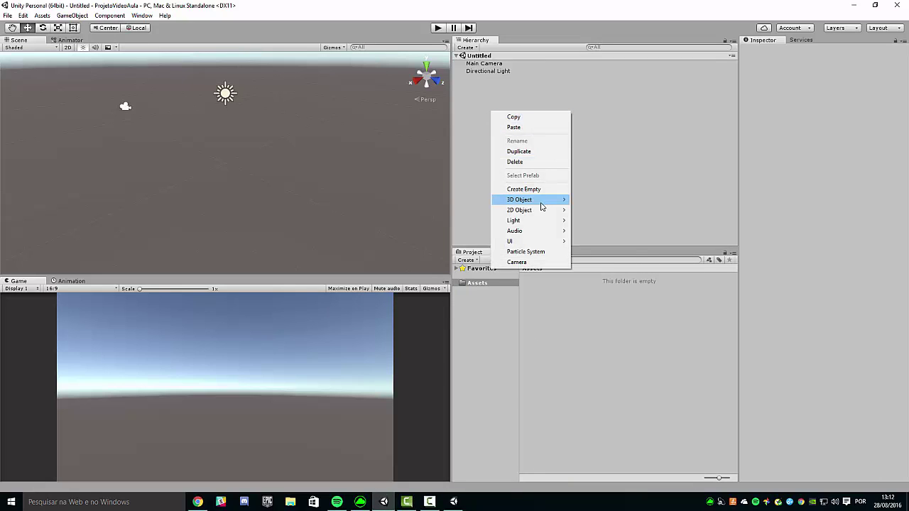
mouse_move(543, 201)
click(615, 246)
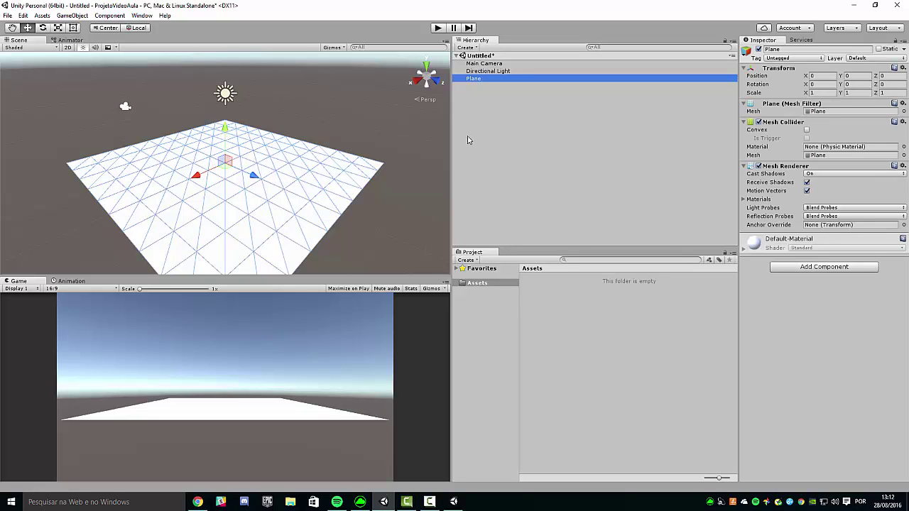
click(513, 122)
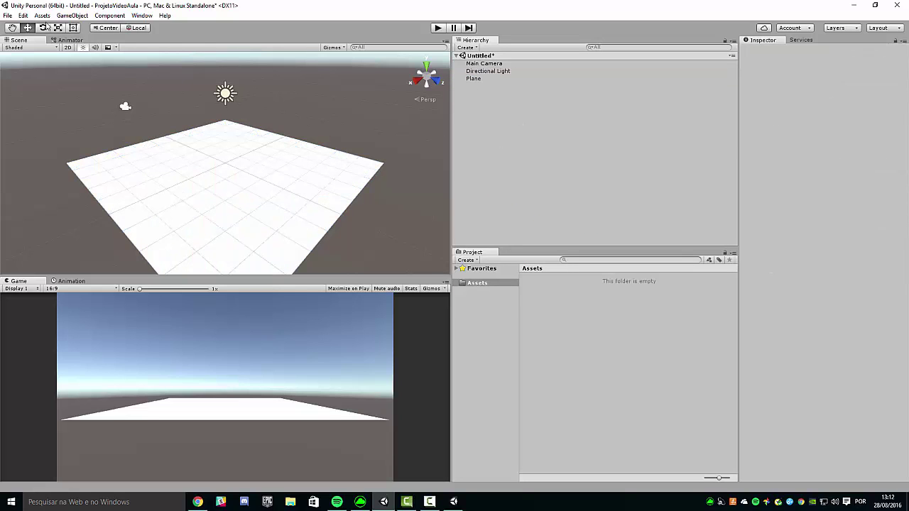
Step: Import every file of the Characters package through Assets > Import Package > Characters
click(42, 15)
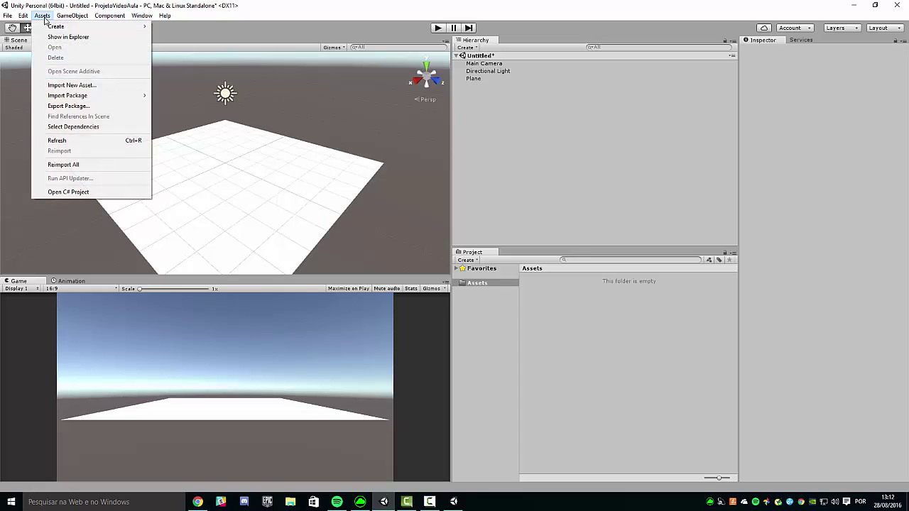
mouse_move(88, 95)
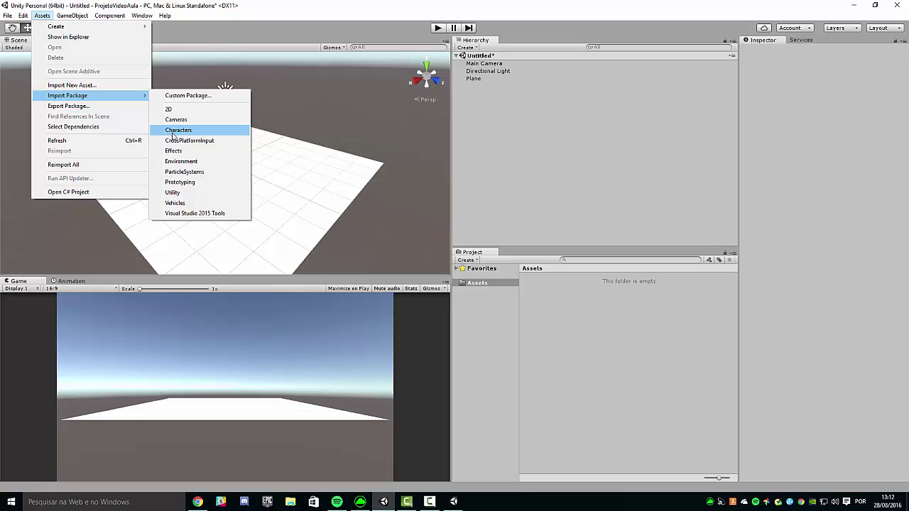
click(215, 132)
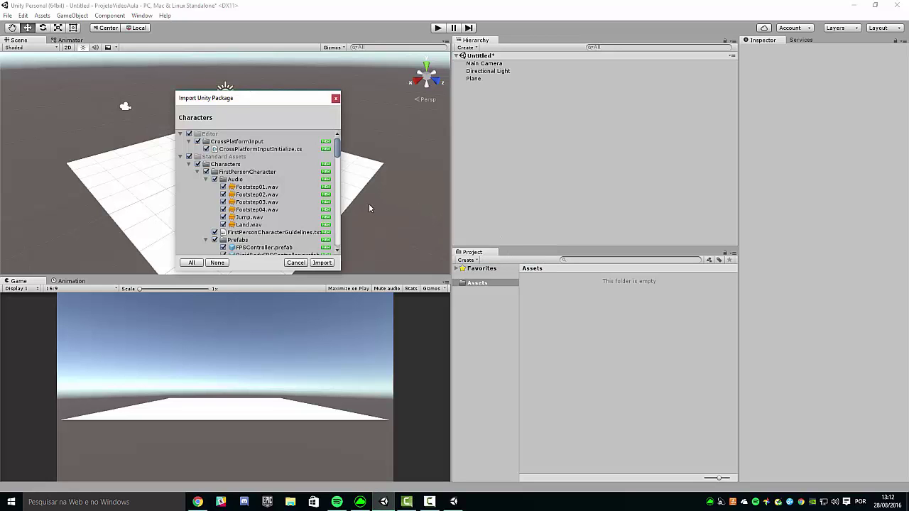
scroll(282, 149, down, 3)
scroll(281, 149, down, 2)
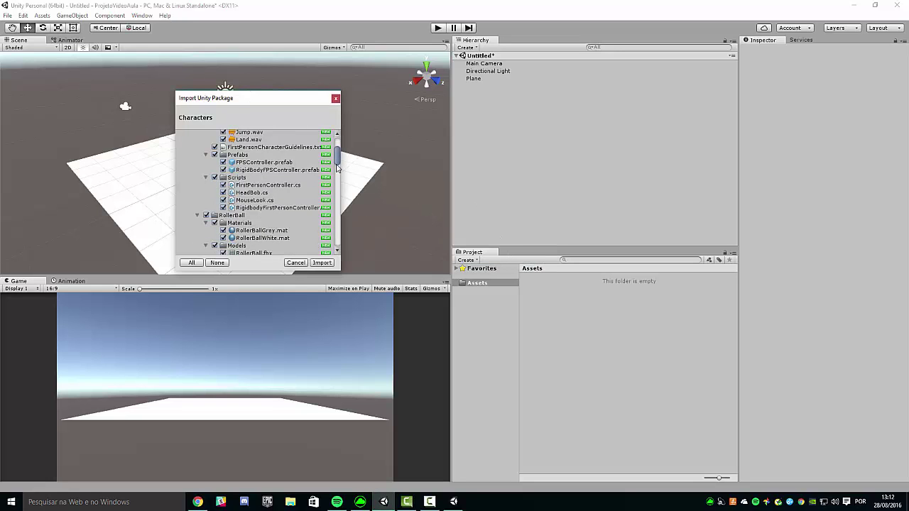
mouse_move(339, 165)
mouse_down()
mouse_move(337, 260)
mouse_move(340, 146)
mouse_up()
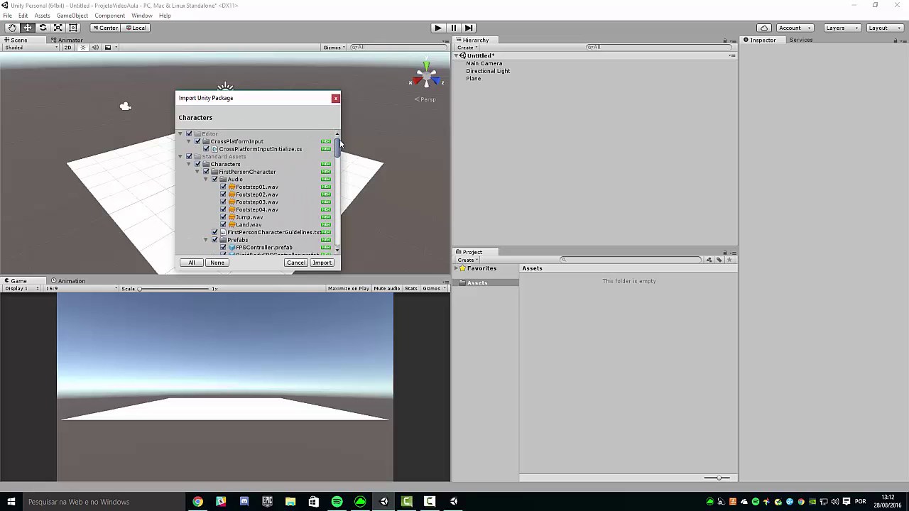
click(328, 263)
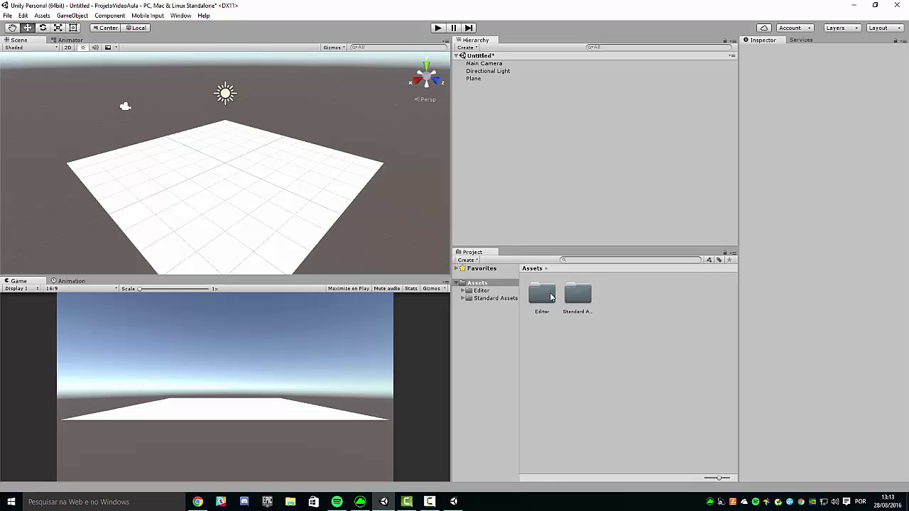
Step: Open Standard Assets > Characters in the Project panel and shrink the asset icons to list view
click(551, 297)
drag(520, 288, 531, 288)
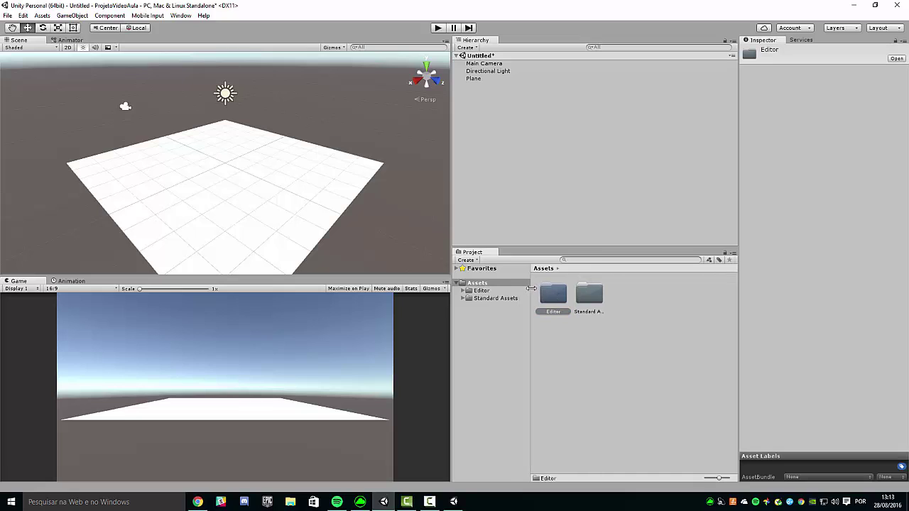
click(500, 298)
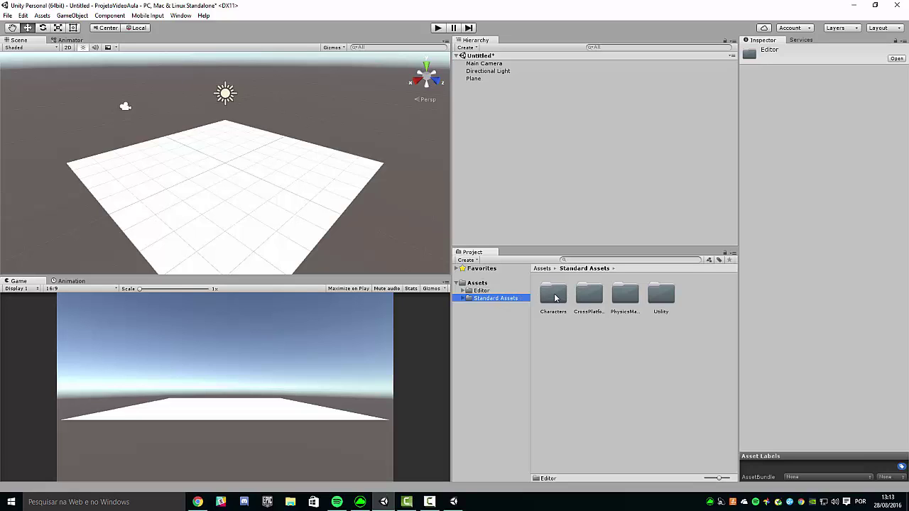
double_click(556, 298)
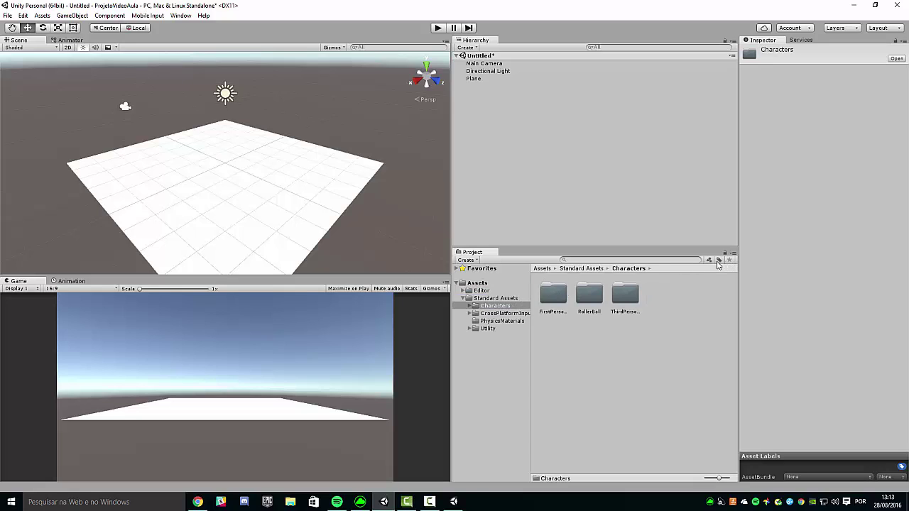
click(565, 298)
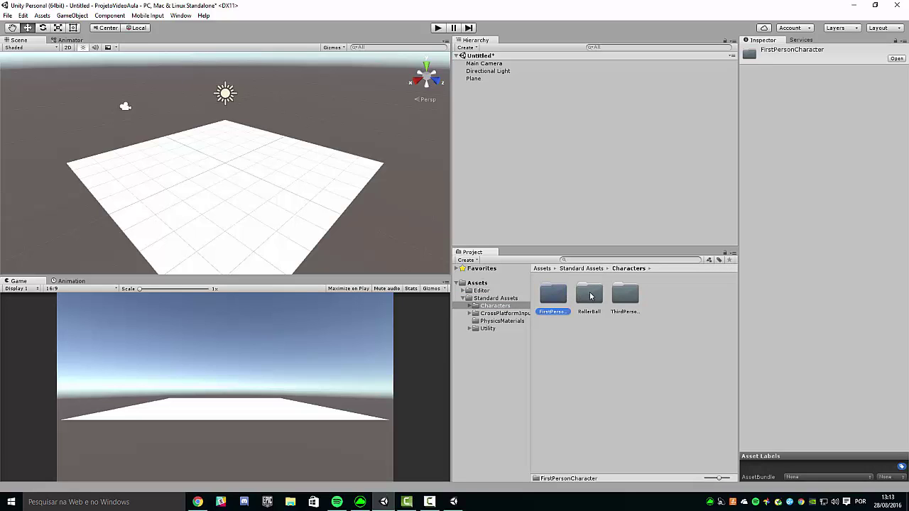
drag(719, 478, 697, 473)
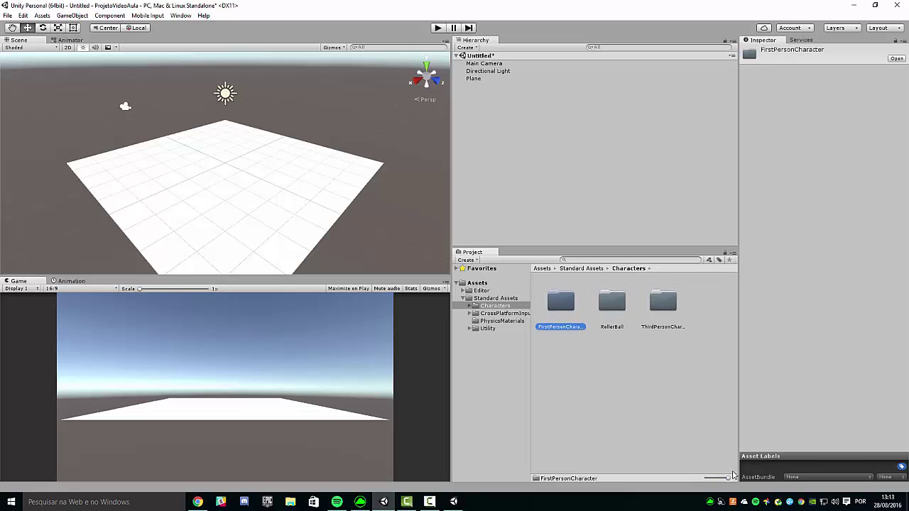
Step: Browse the ThirdPersonCharacter, RollerBall and FirstPersonCharacter folders, then open FirstPersonCharacter
click(577, 292)
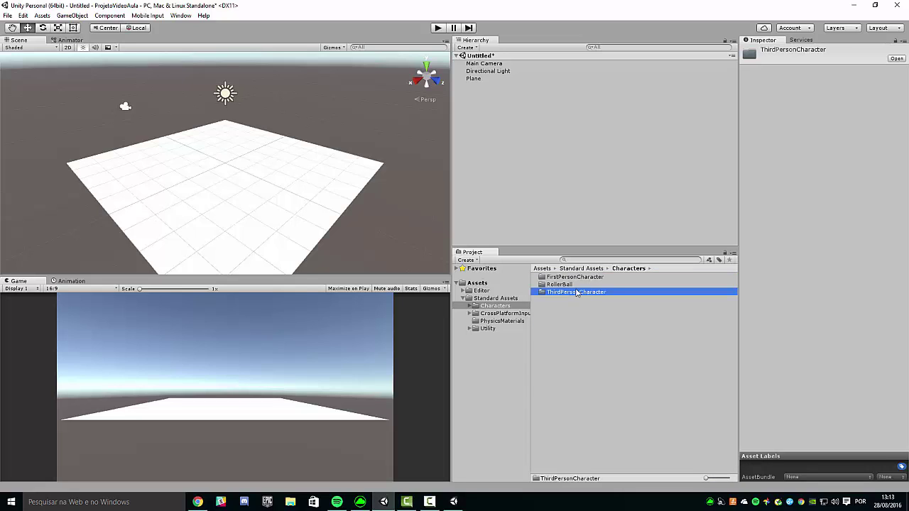
click(575, 285)
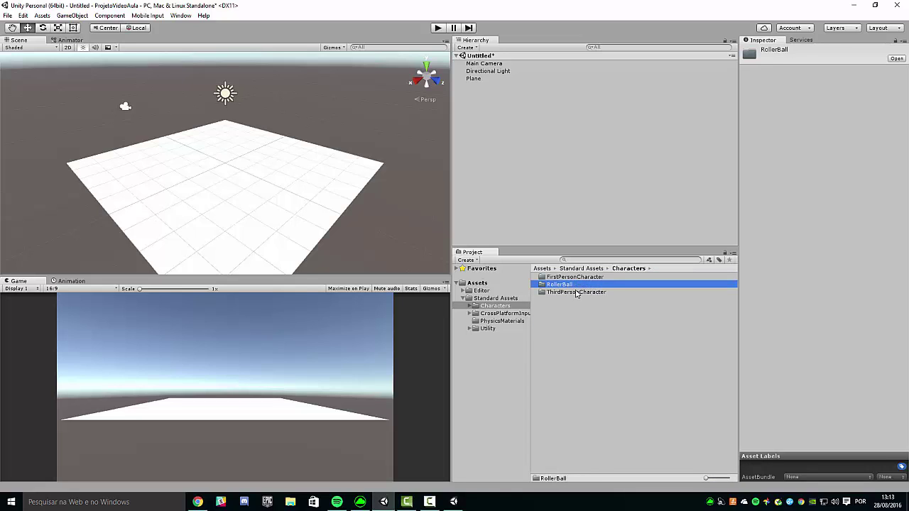
click(576, 292)
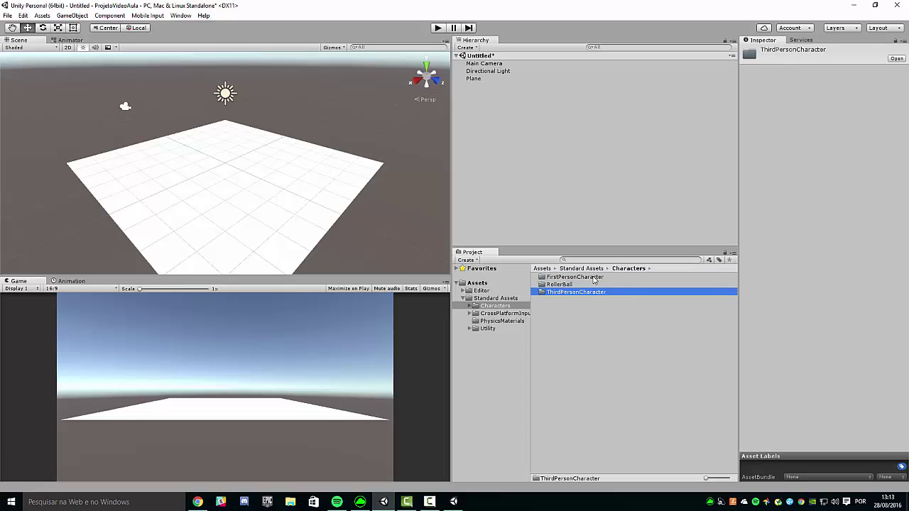
click(592, 278)
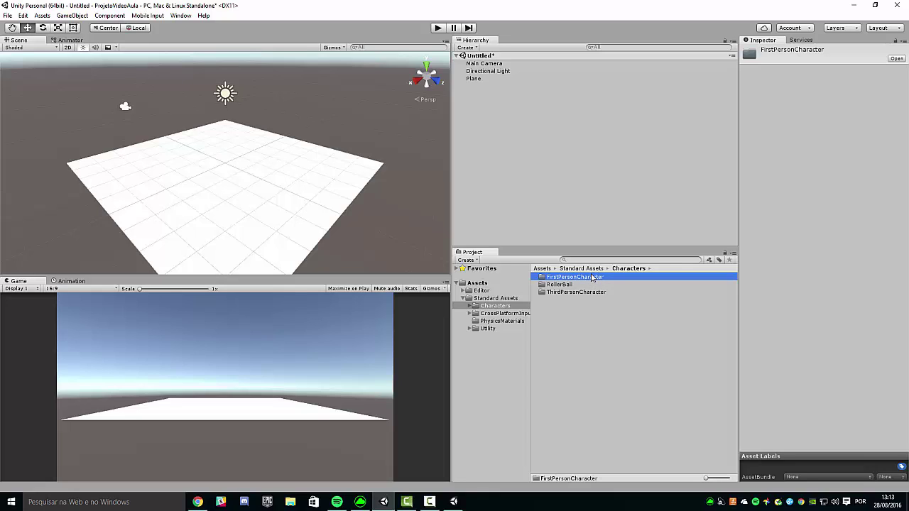
click(580, 285)
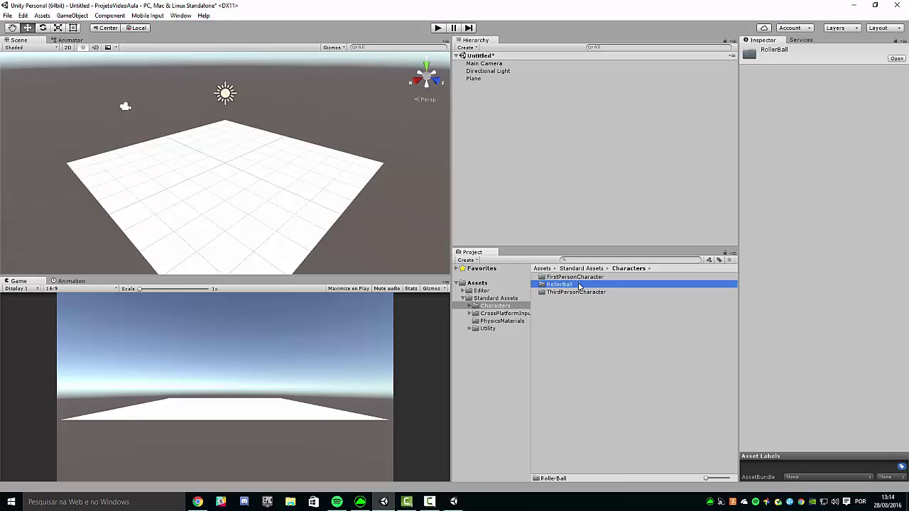
click(582, 293)
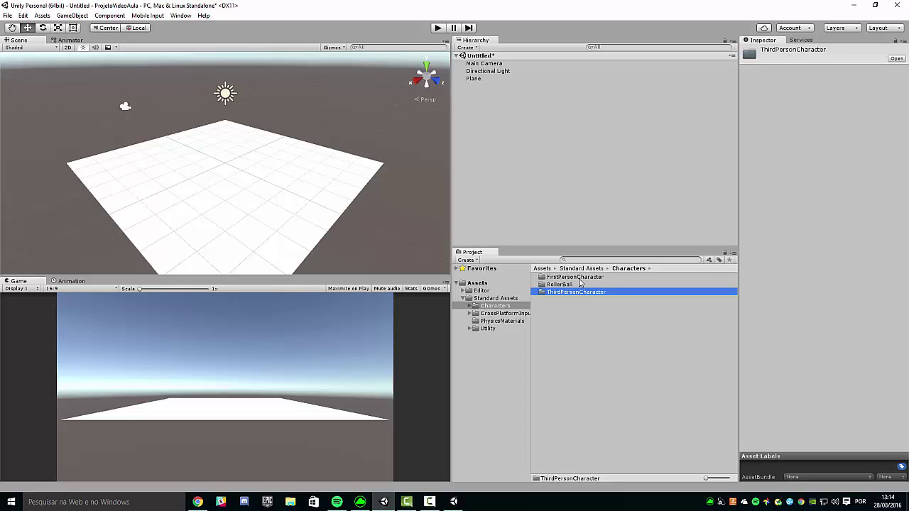
double_click(580, 278)
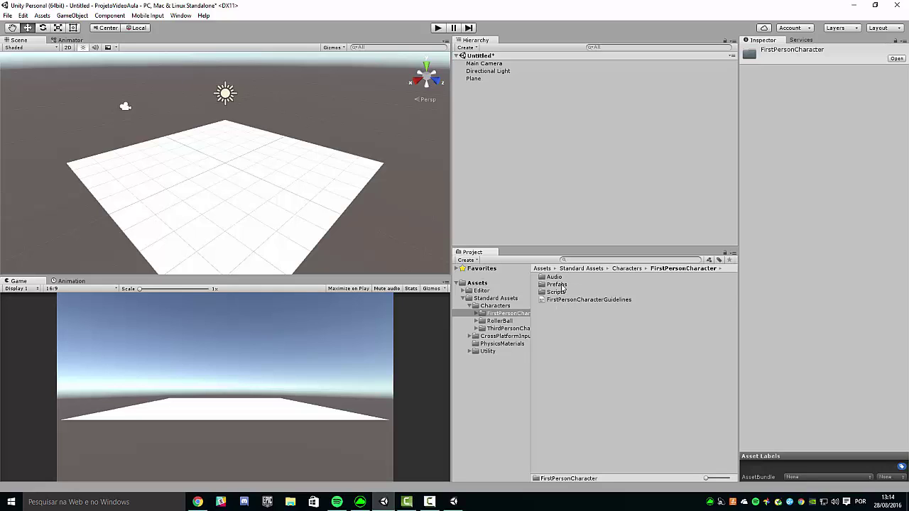
Step: Open the Prefabs folder and compare FPSController with RigidBodyFPSController
double_click(563, 286)
click(563, 277)
click(564, 285)
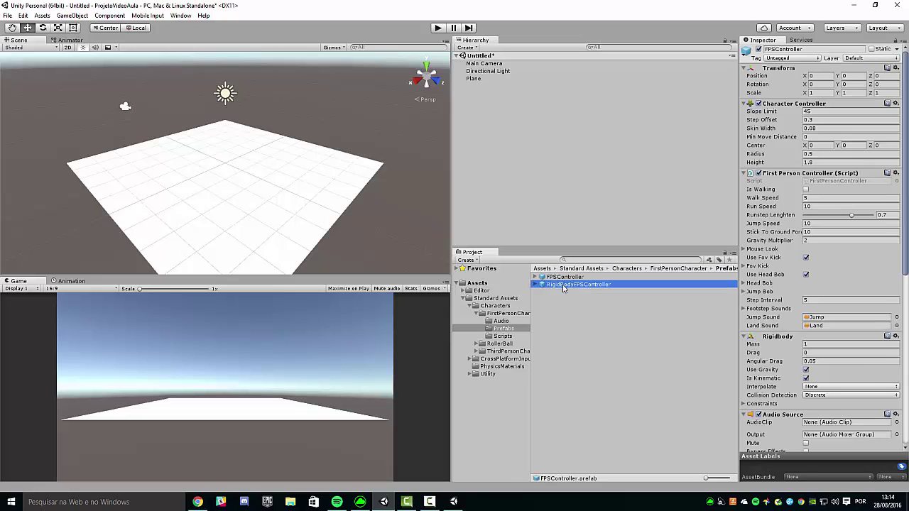
click(565, 277)
click(568, 284)
click(571, 277)
click(572, 285)
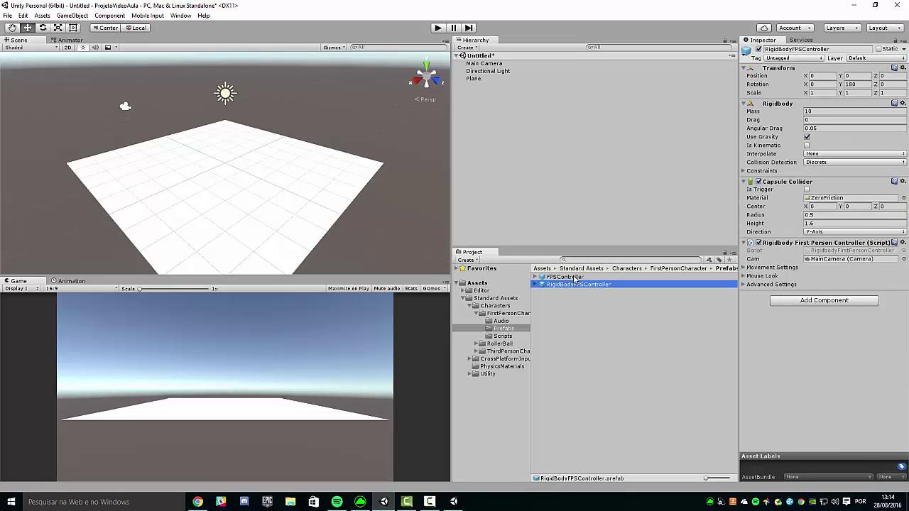
click(573, 277)
click(572, 285)
click(571, 277)
Step: Select FPSController and scroll through its components in the Inspector
click(568, 284)
click(566, 277)
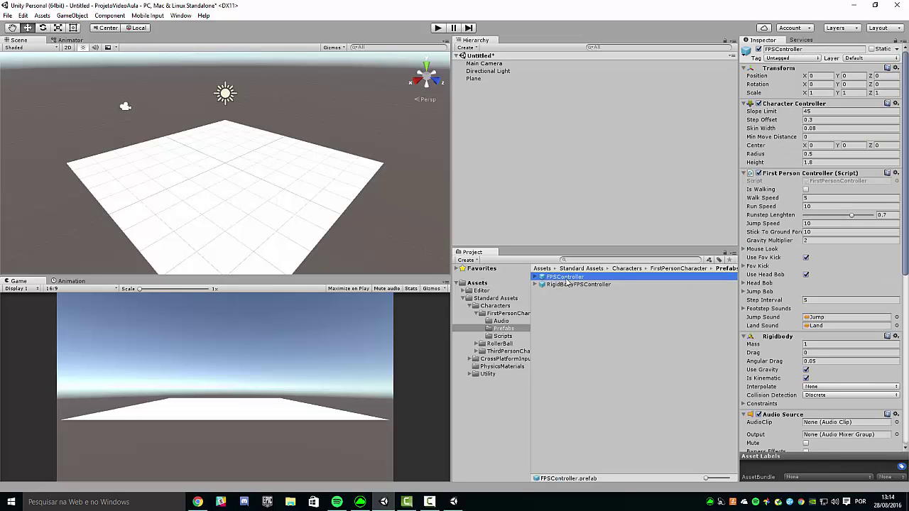
scroll(840, 235, down, 5)
scroll(840, 236, down, 5)
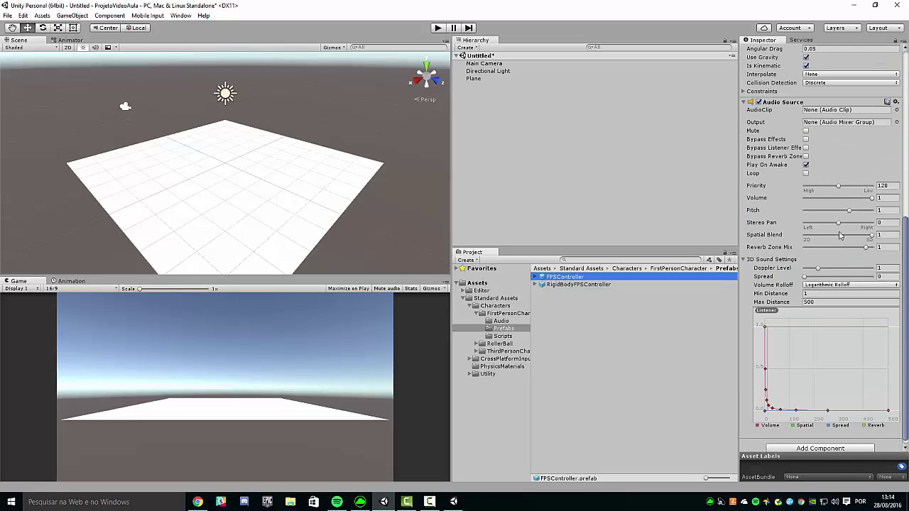
scroll(840, 236, up, 4)
scroll(841, 234, up, 5)
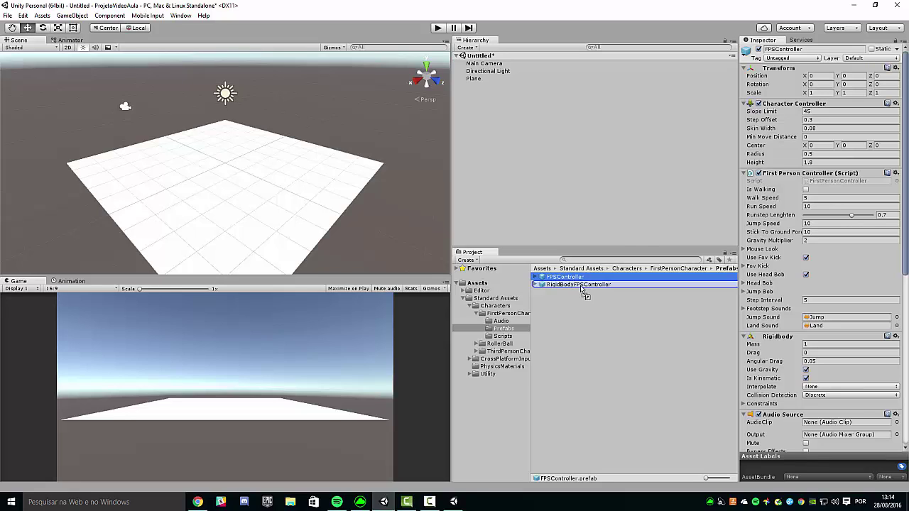
Step: Drag the FPSController prefab into the scene and lift it to Position Y 1.01
drag(572, 281, 493, 159)
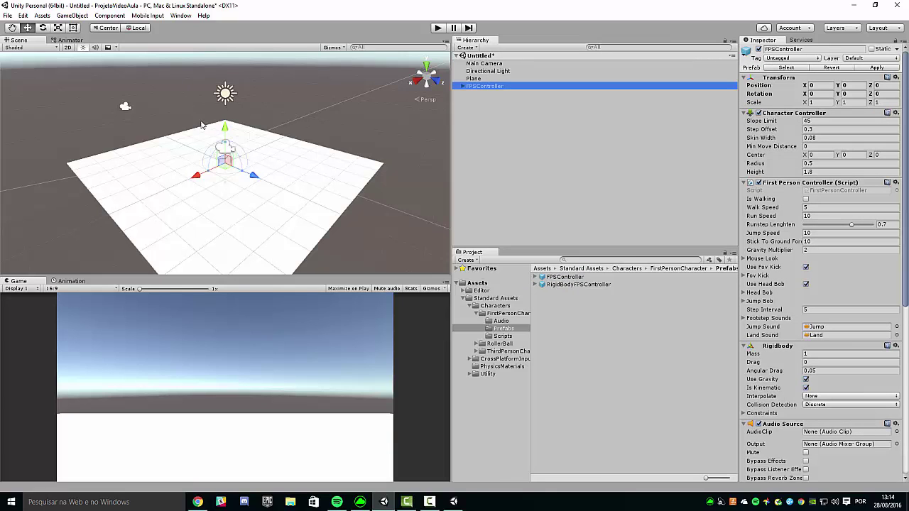
scroll(223, 135, up, 1)
scroll(231, 133, up, 1)
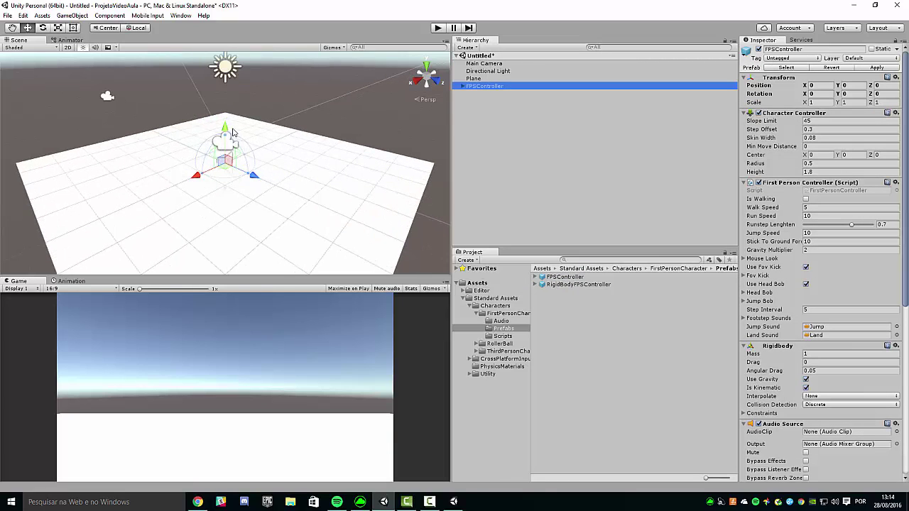
drag(224, 132, 225, 101)
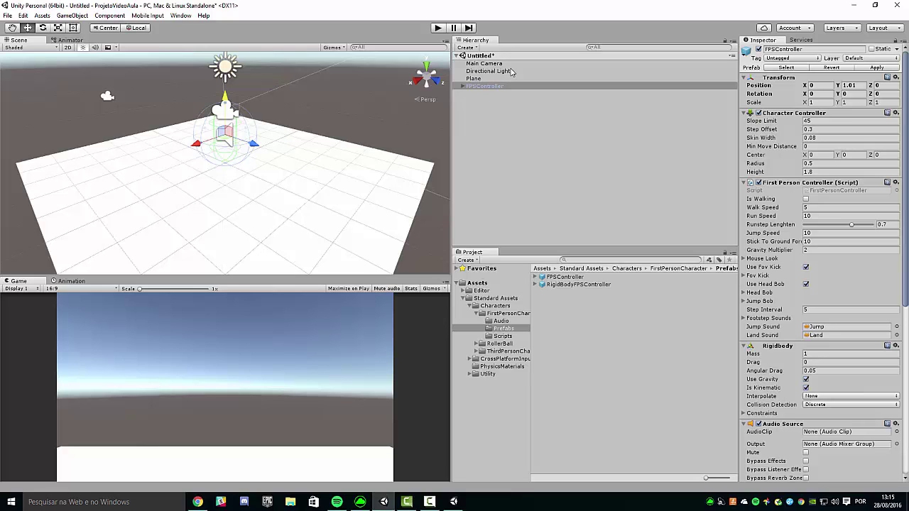
click(508, 64)
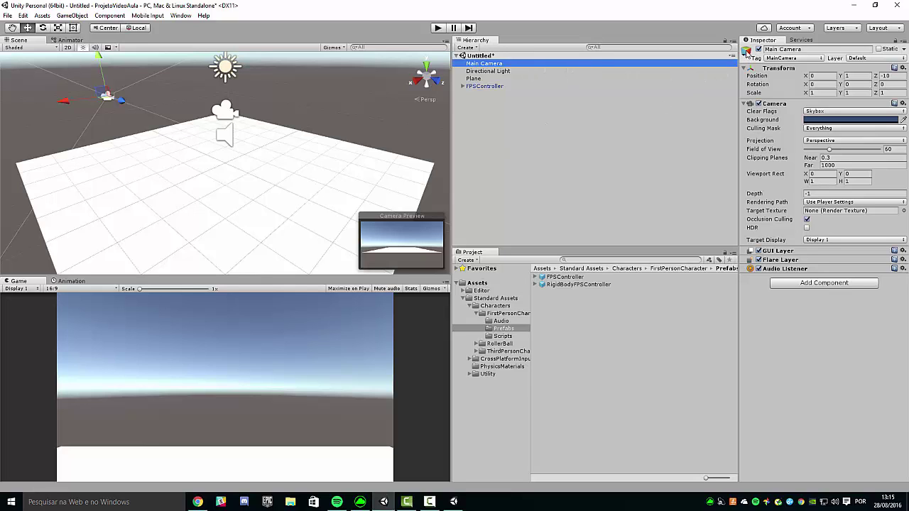
Step: Disable and then delete the Main Camera, leaving FPSController selected
key(ctrl+z)
key(ctrl+y)
click(759, 50)
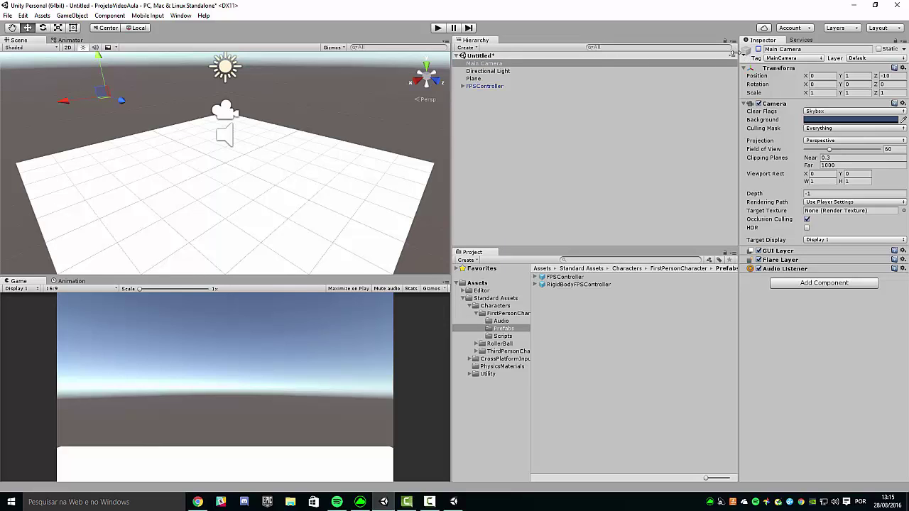
click(524, 67)
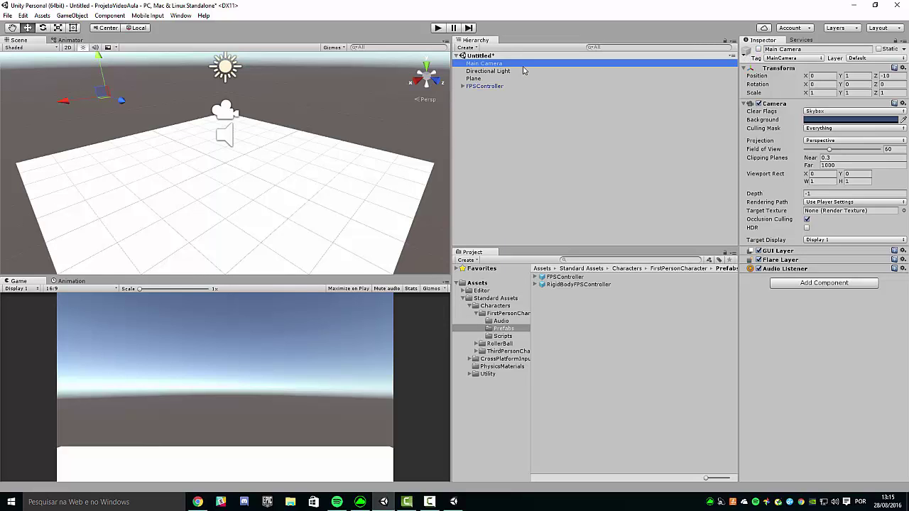
key(Delete)
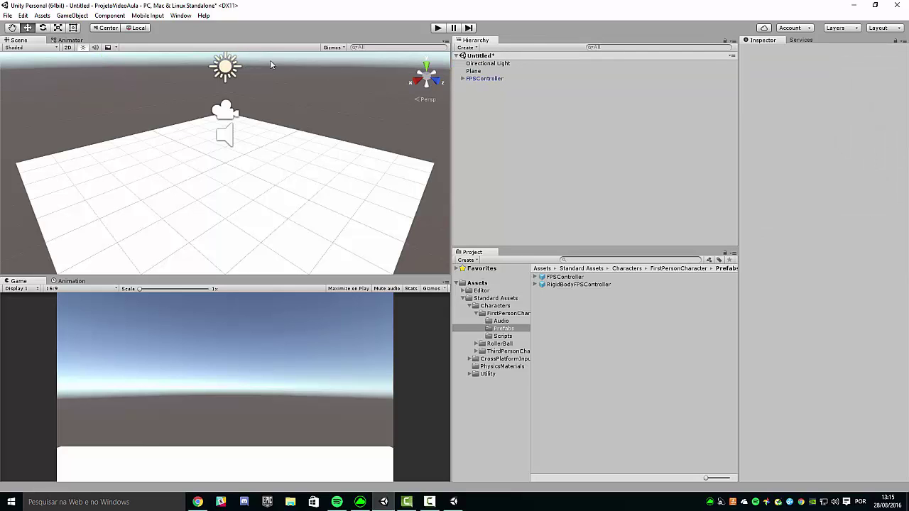
click(502, 80)
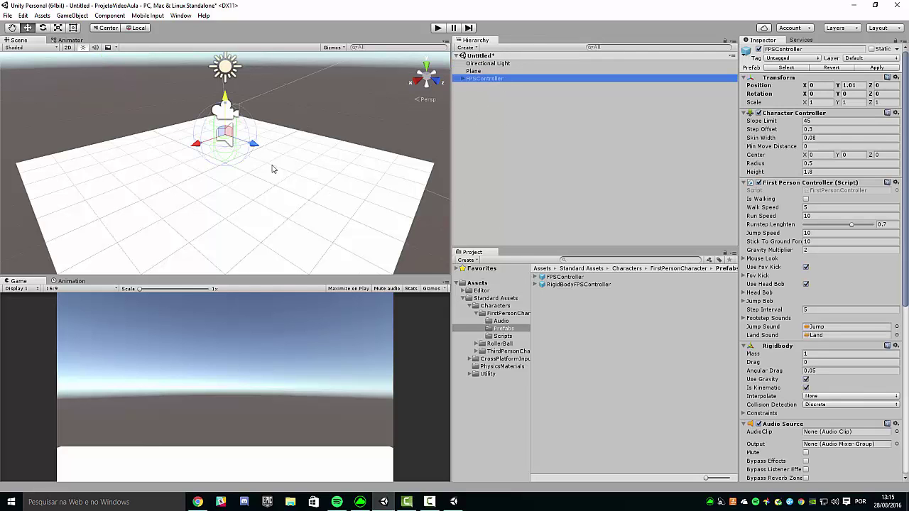
alt+drag(272, 169, 284, 166)
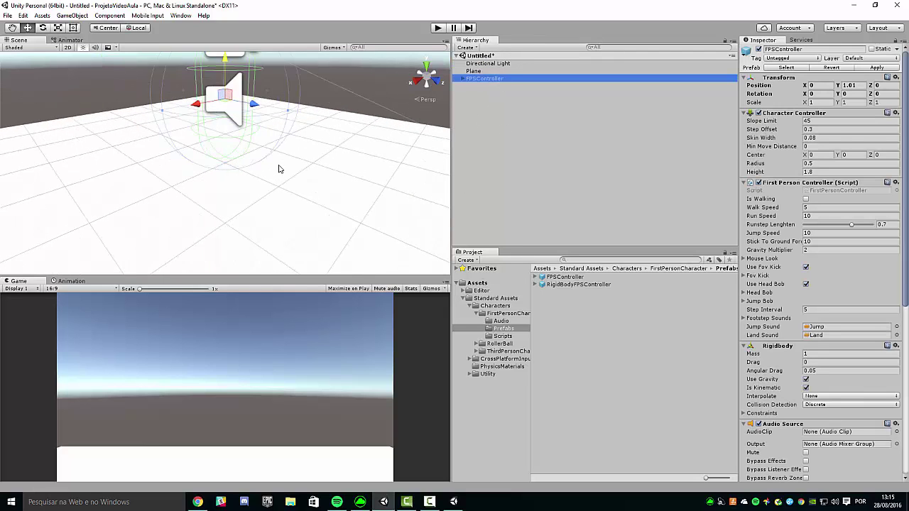
Step: Enter Play mode and walk the FPSController across the plane with W and A, looking around
click(437, 28)
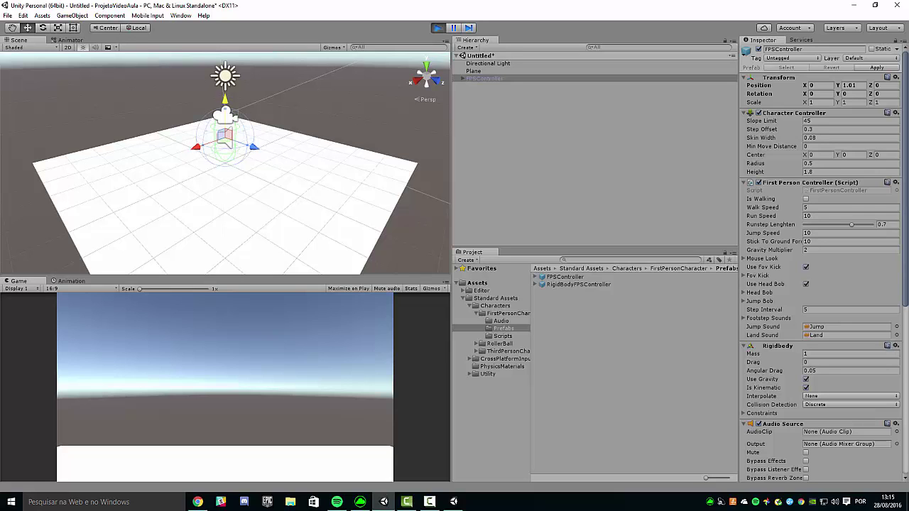
key(w)
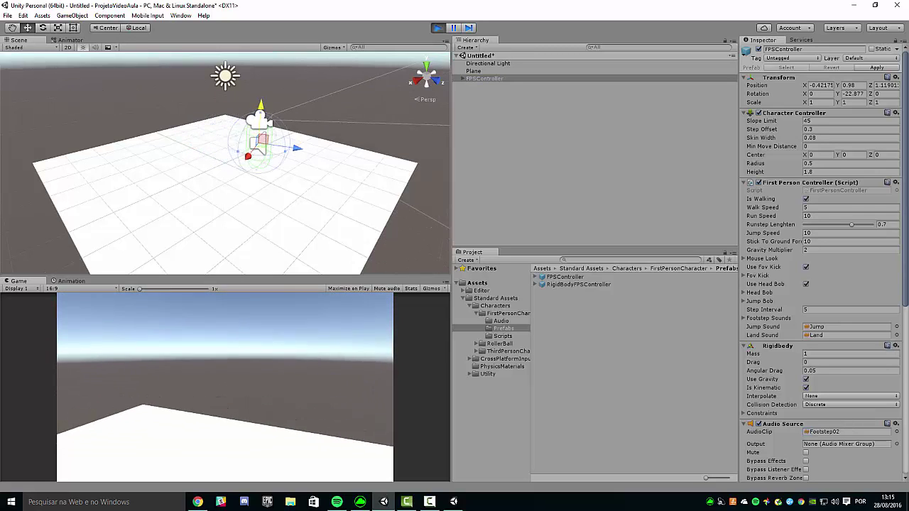
key(w)
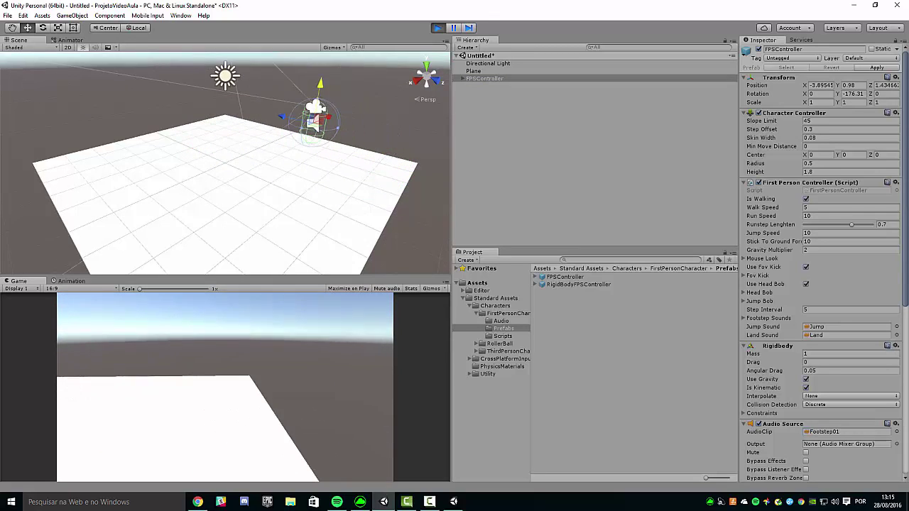
key(w)
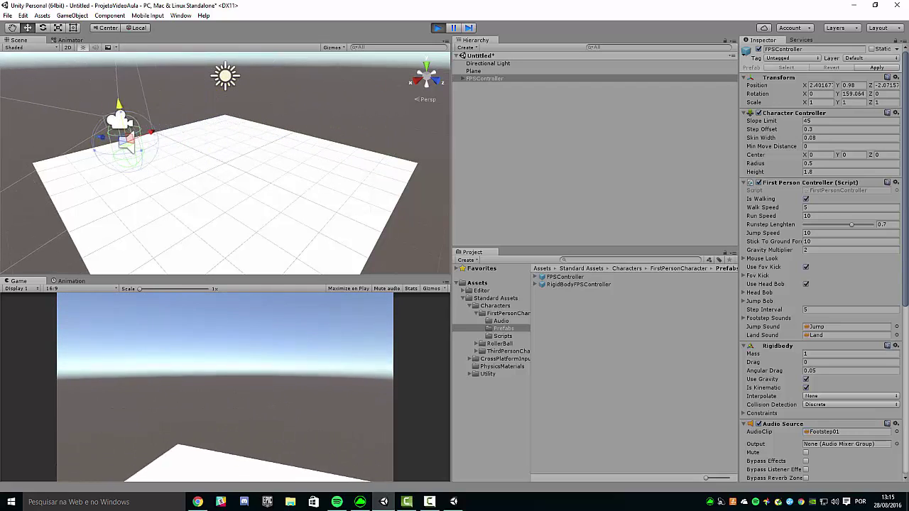
key(w)
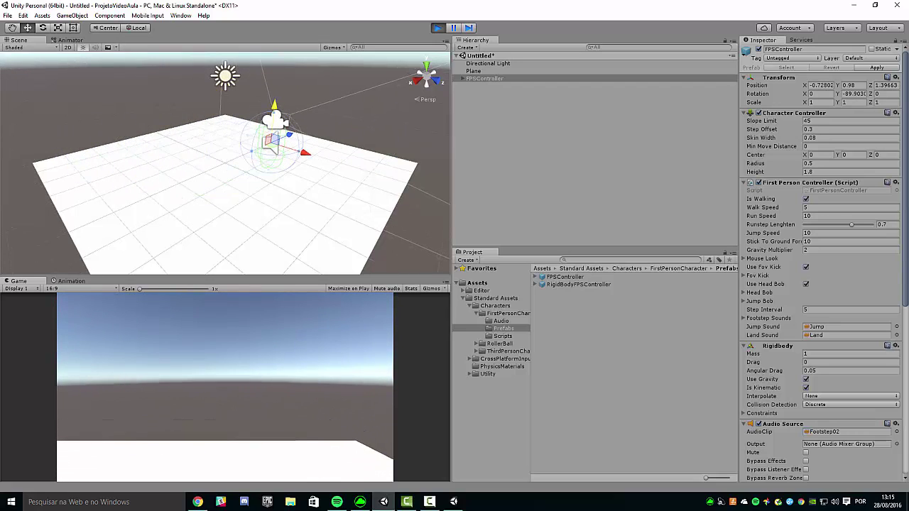
key(a)
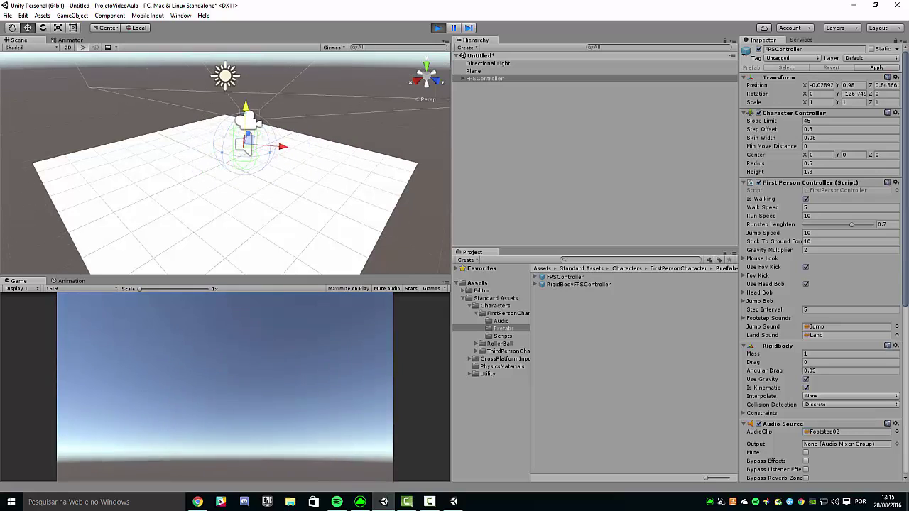
key(w)
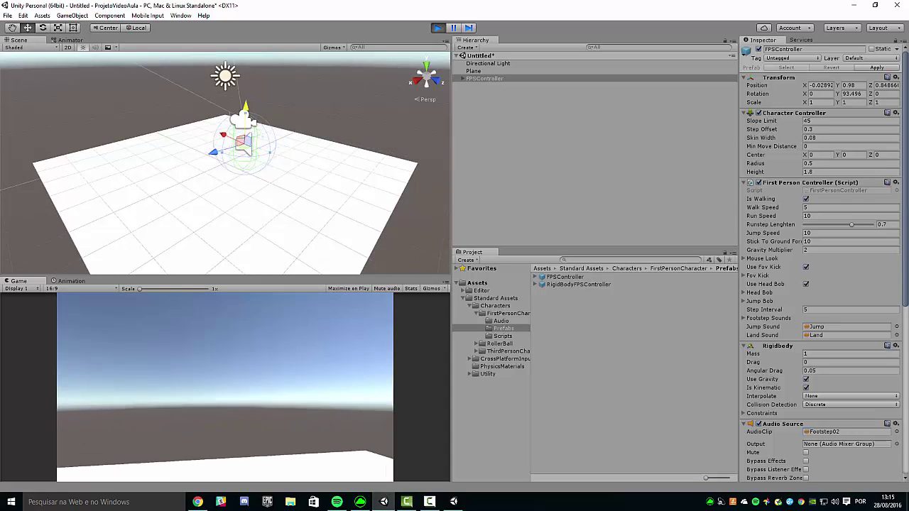
key(w)
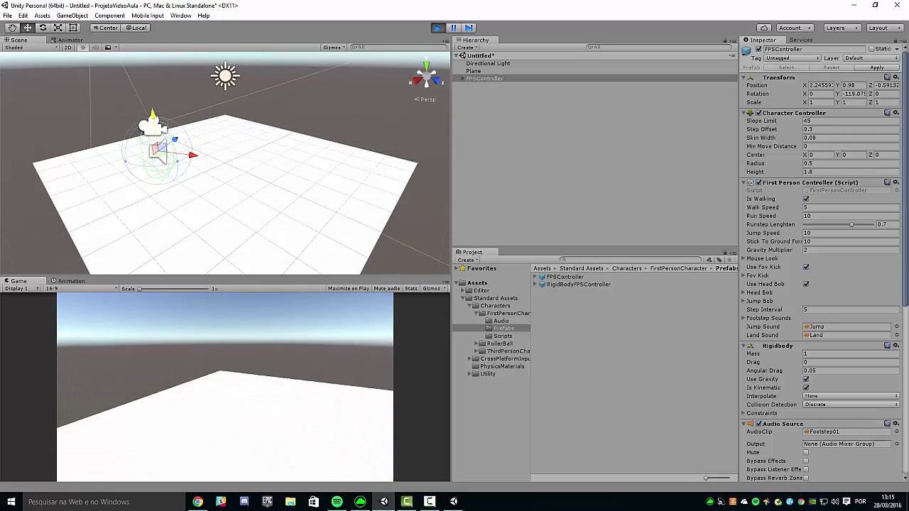
key(w)
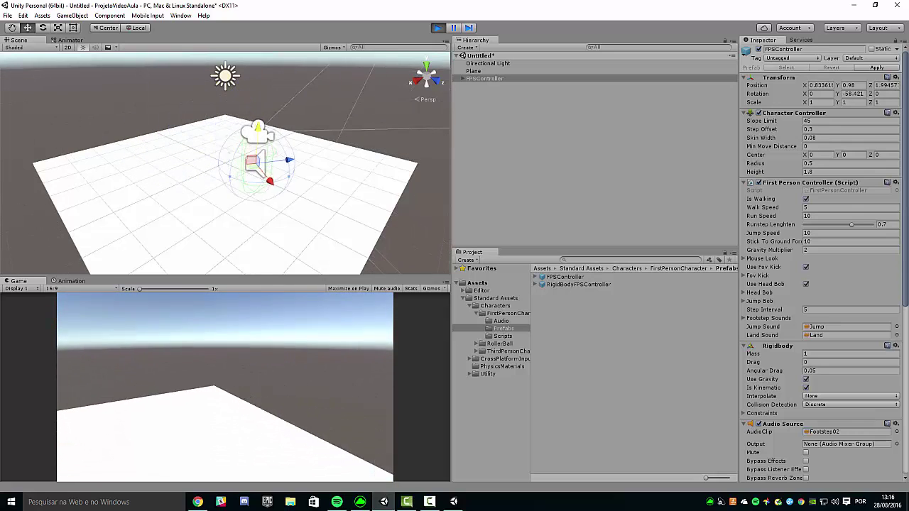
key(w)
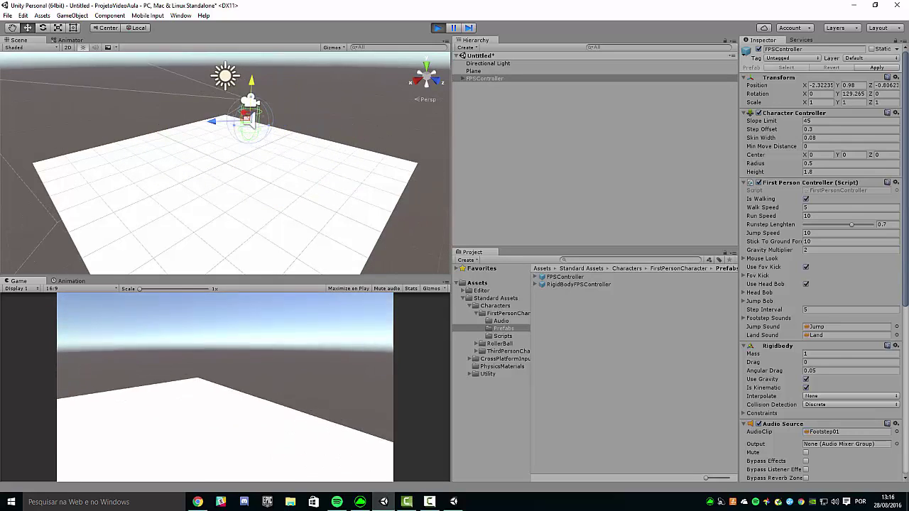
key(w)
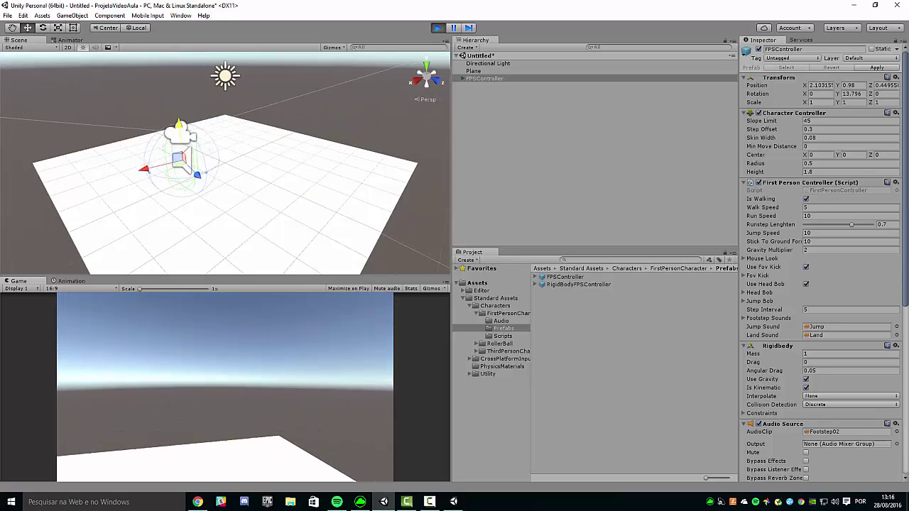
key(w)
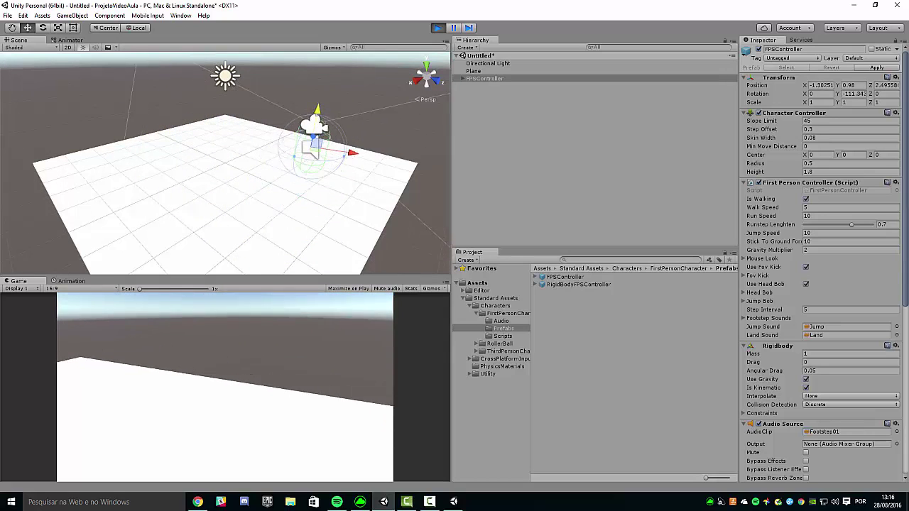
key(w)
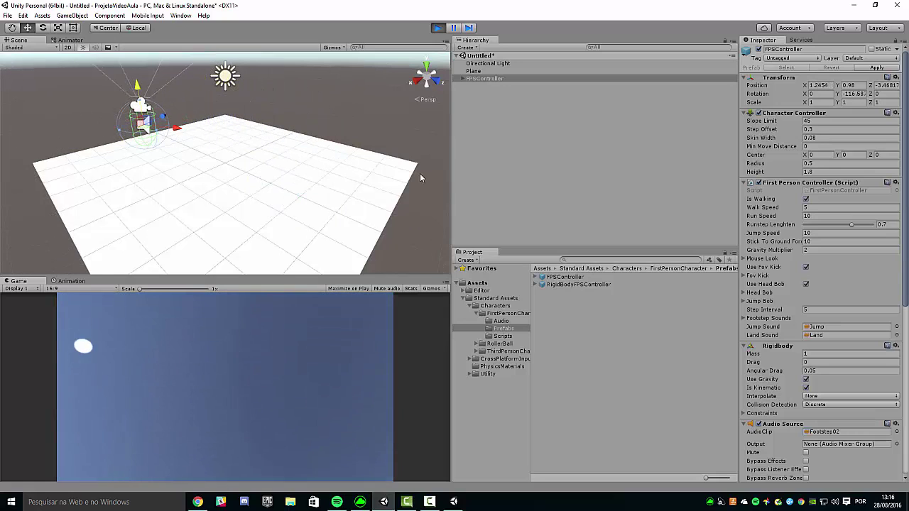
Step: Stop Play mode and delete the FPSController from the scene
click(438, 28)
click(490, 79)
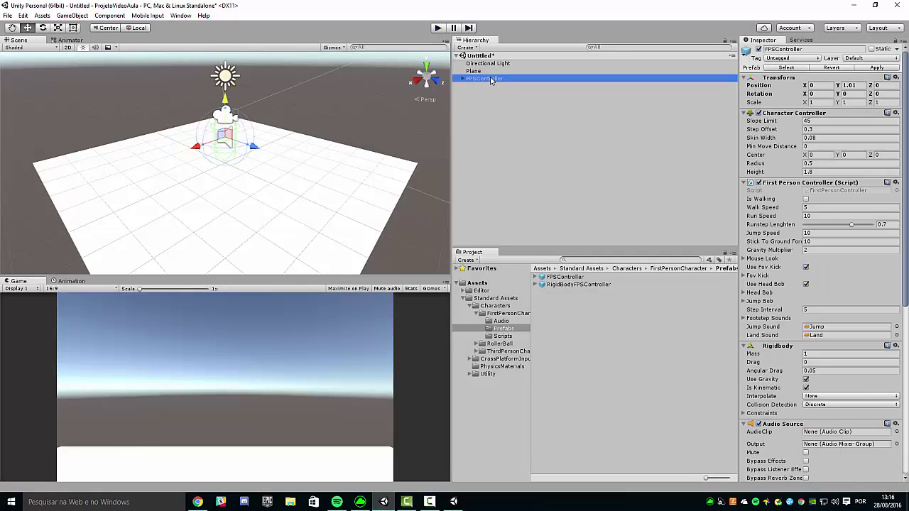
key(Delete)
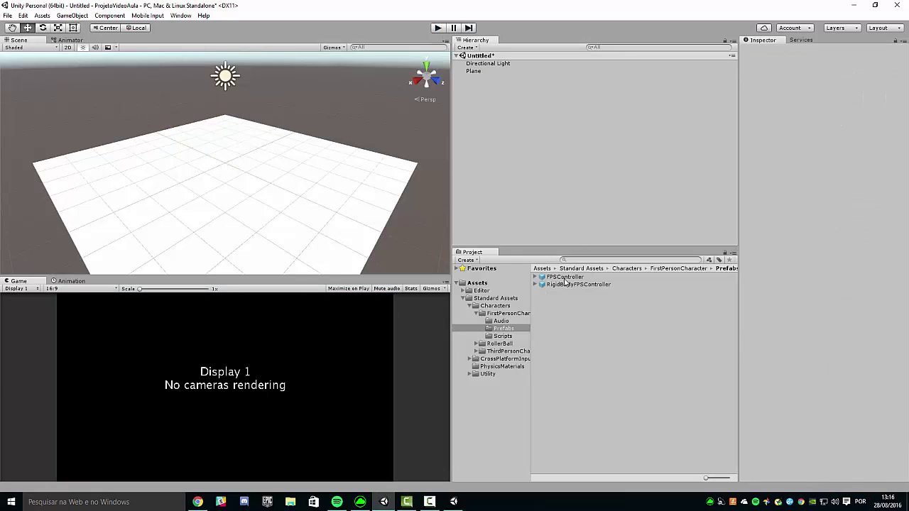
Step: Drag a RollerBall prefab from Characters > RollerBall > Prefabs into the scene
click(568, 279)
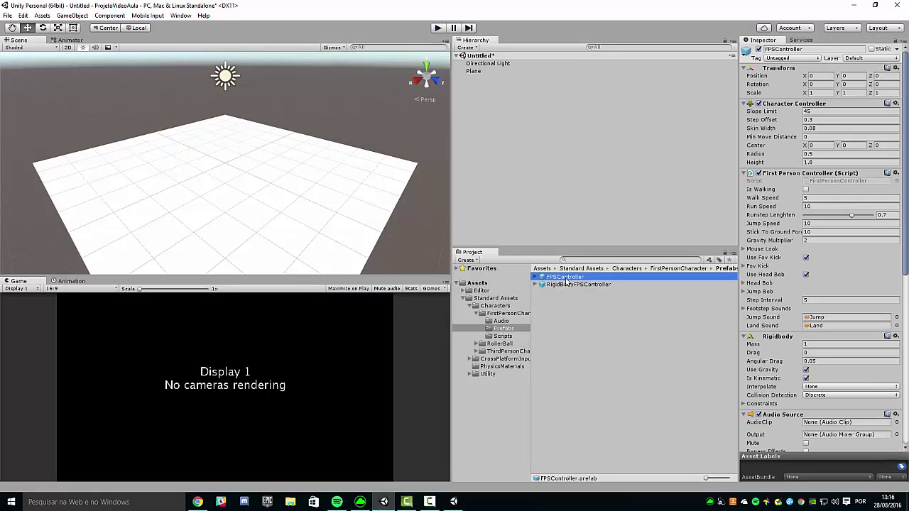
click(510, 306)
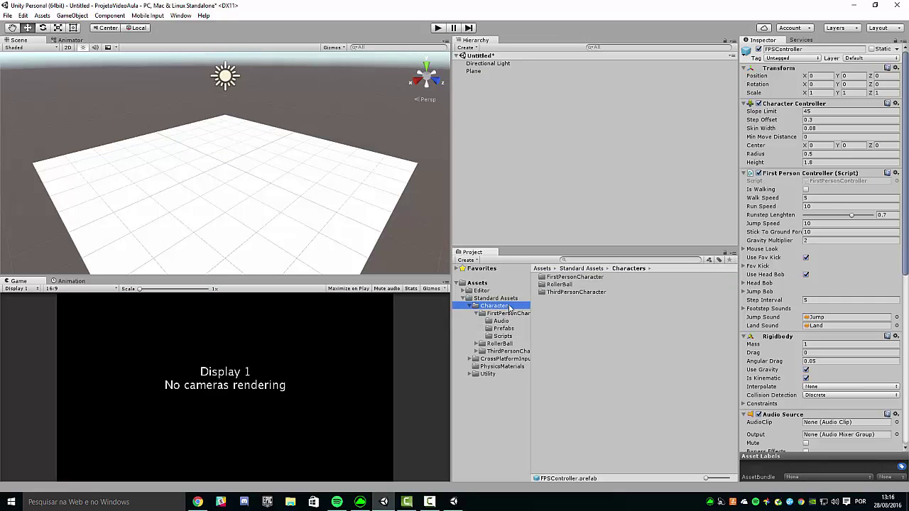
double_click(560, 284)
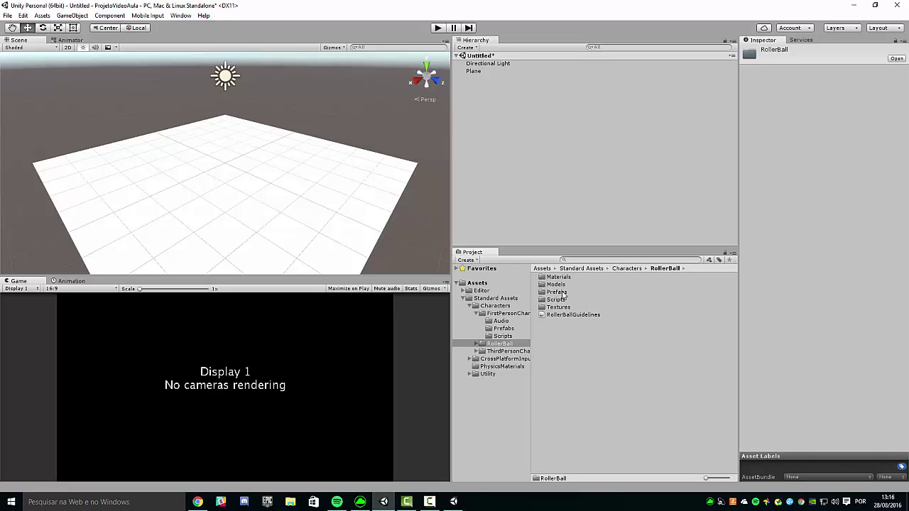
double_click(561, 293)
drag(563, 277, 488, 119)
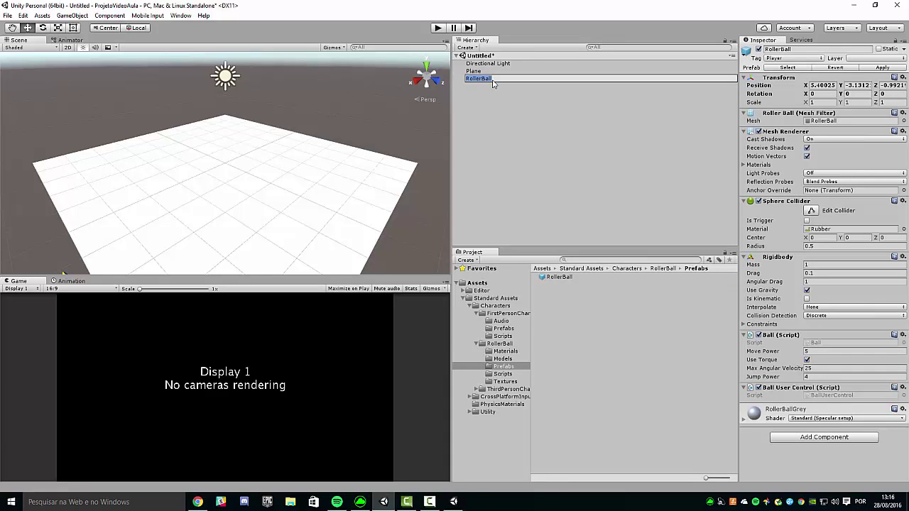
click(485, 108)
double_click(483, 82)
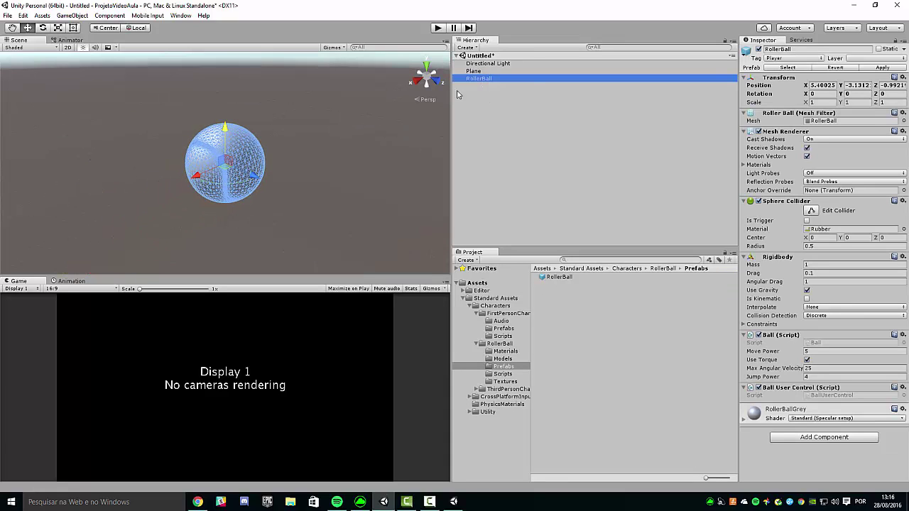
Step: Set the RollerBall's position to 0, 0, 0 and raise it onto the plane at Y 0.515
click(819, 85)
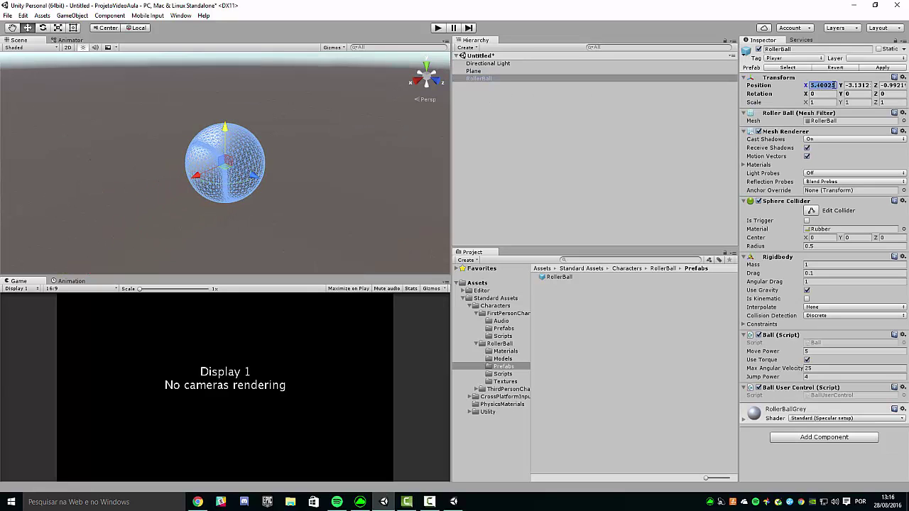
text(0)
key(Tab)
text(0)
key(Tab)
text(0)
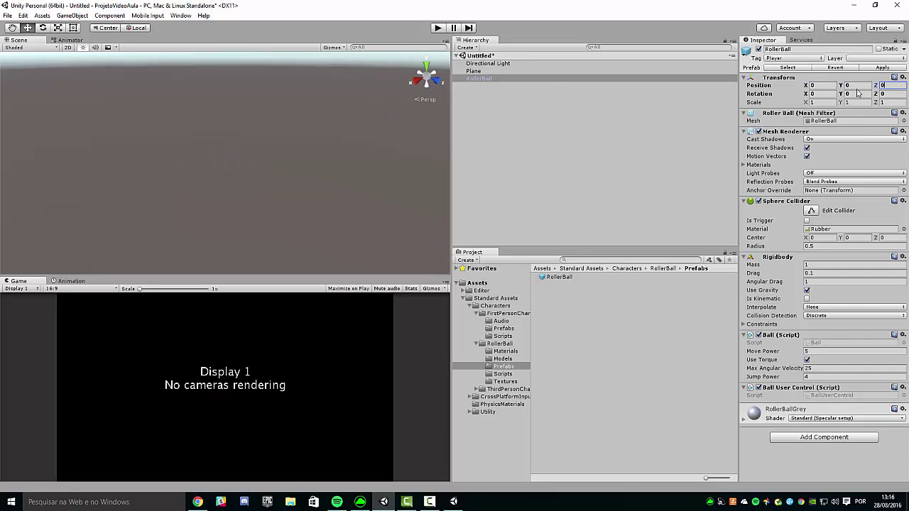
double_click(561, 71)
double_click(561, 78)
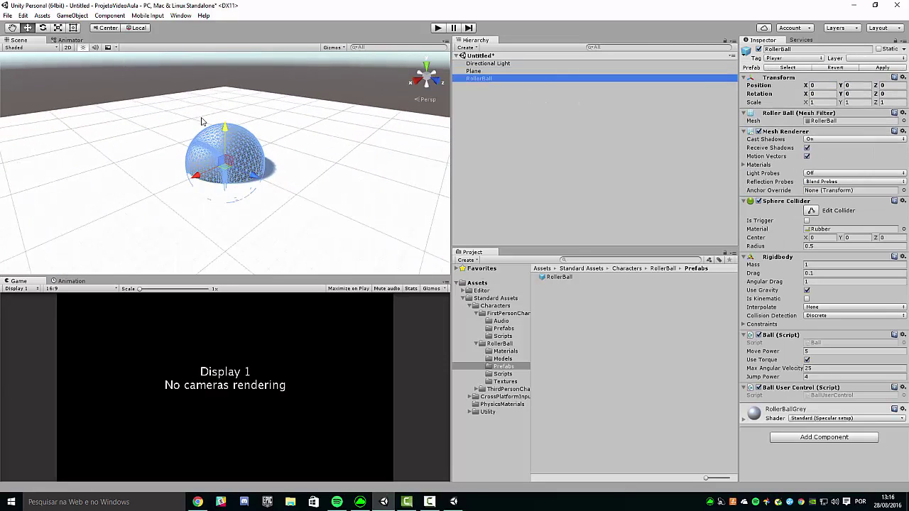
drag(225, 135, 231, 102)
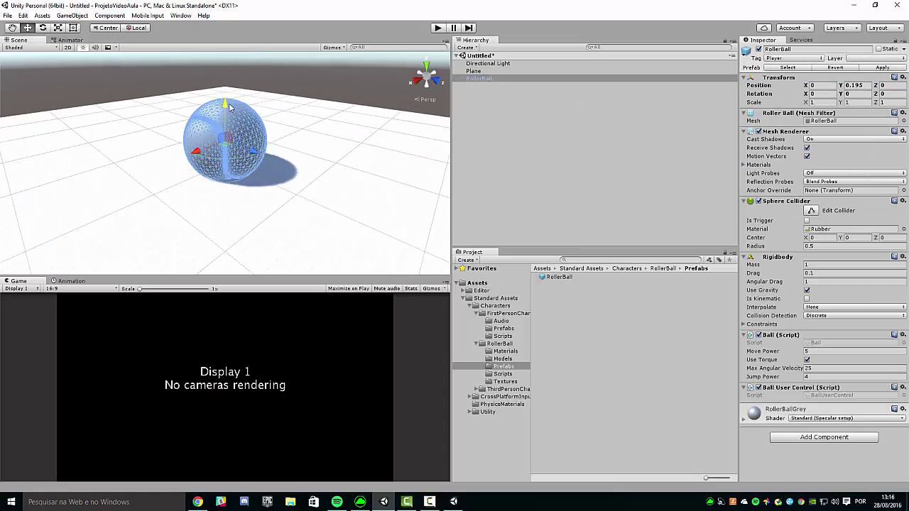
click(493, 128)
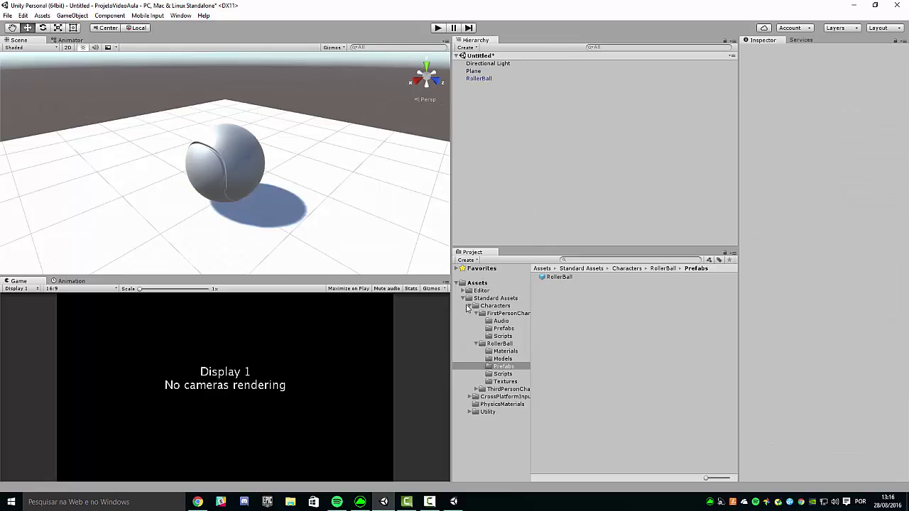
Step: Collapse the character folders in the Project panel and select the RollerBall
click(476, 314)
click(468, 305)
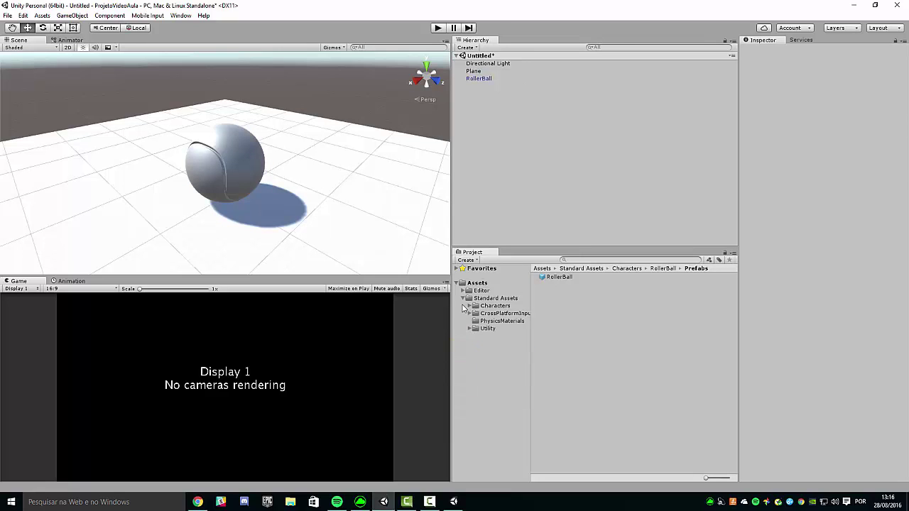
click(487, 80)
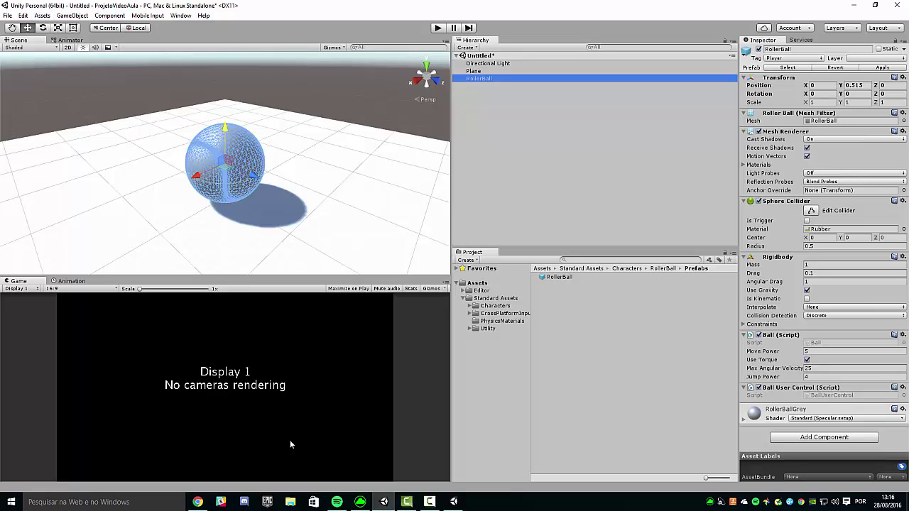
click(409, 502)
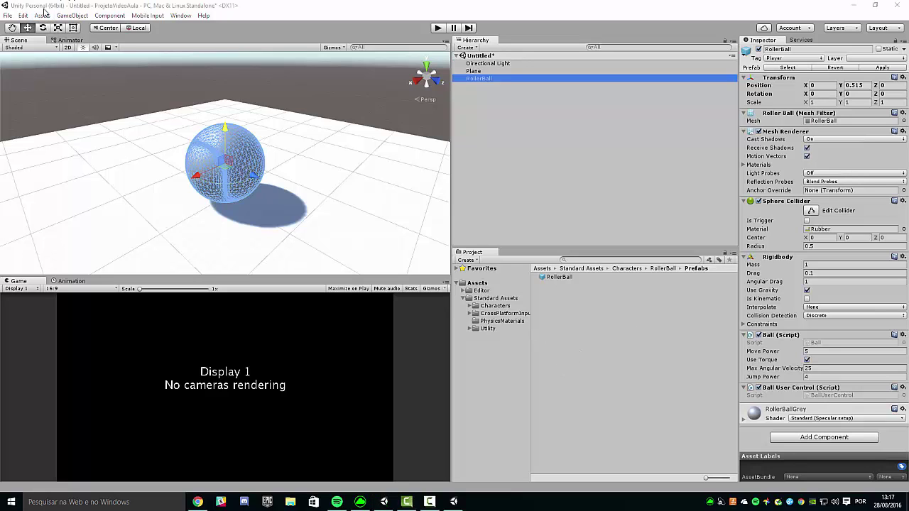
Step: Import the Cameras package through Assets > Import Package > Cameras
click(44, 15)
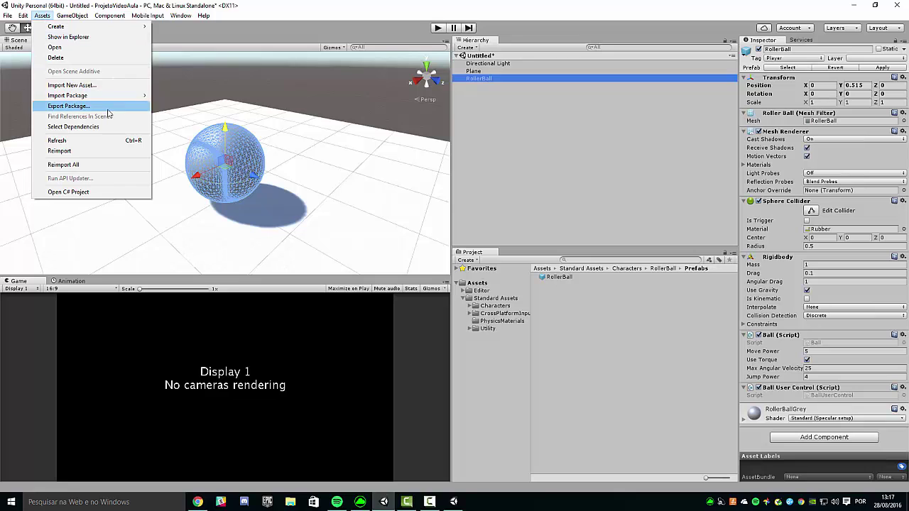
mouse_move(99, 97)
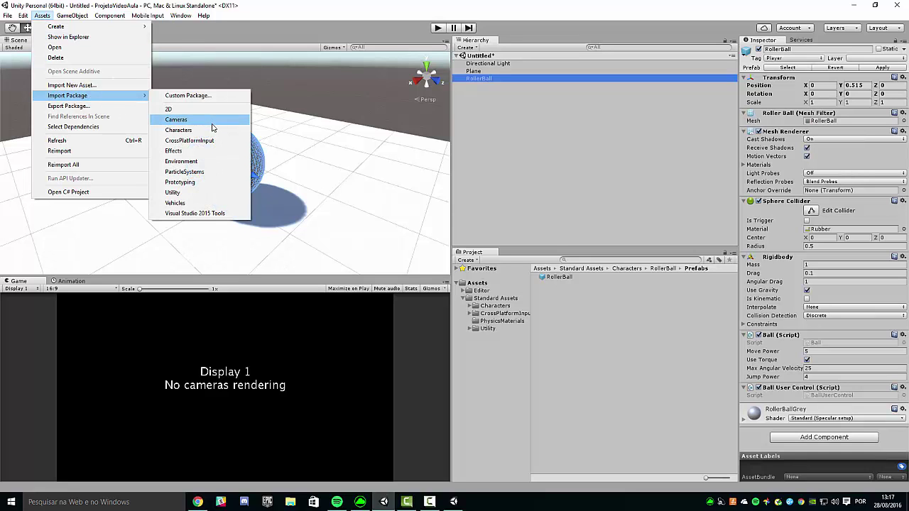
click(212, 127)
click(323, 263)
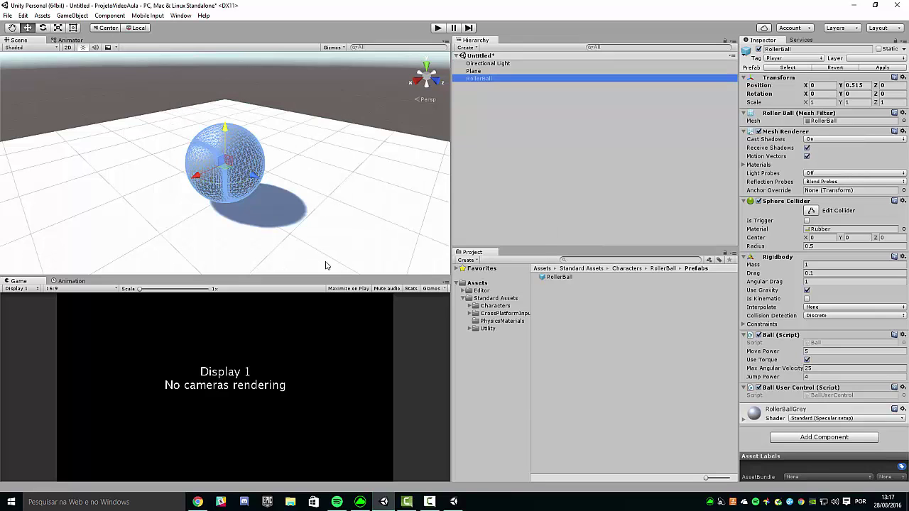
Step: Open Standard Assets > Cameras > Prefabs and browse each camera prefab, ending on FreeLookCameraRig
click(471, 313)
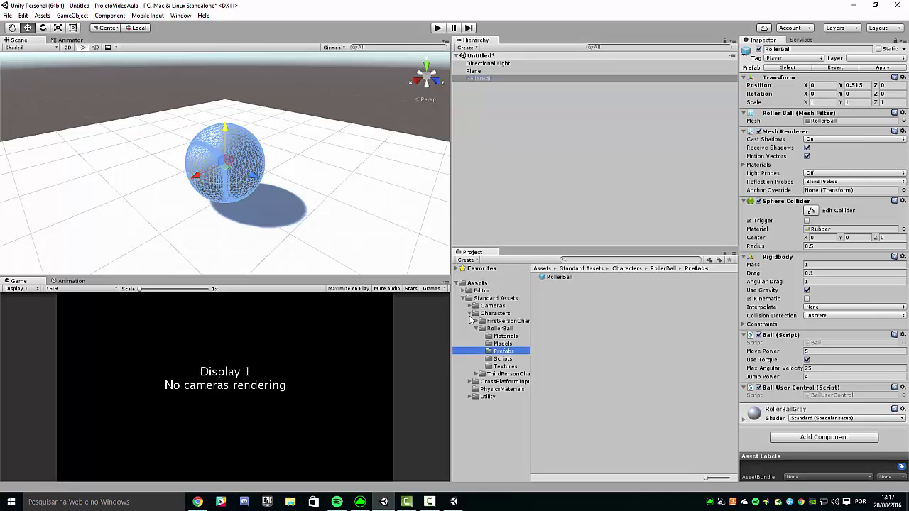
click(489, 305)
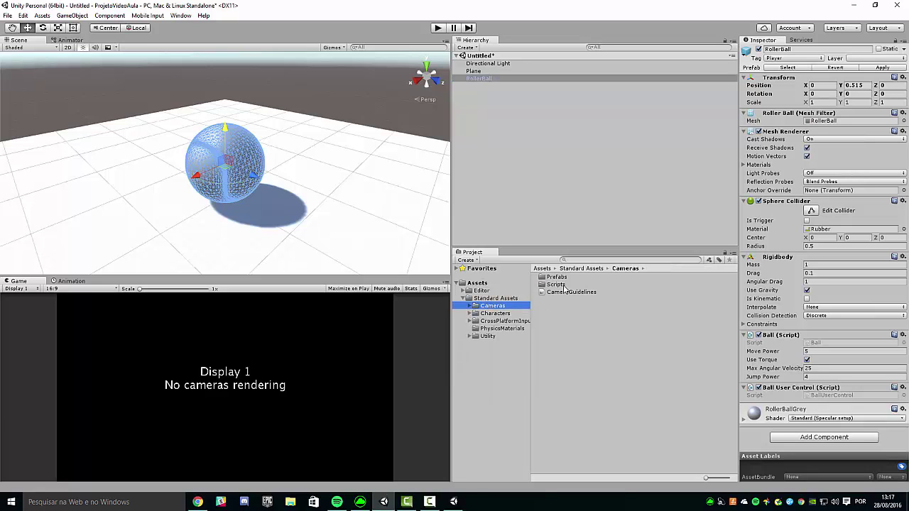
double_click(555, 277)
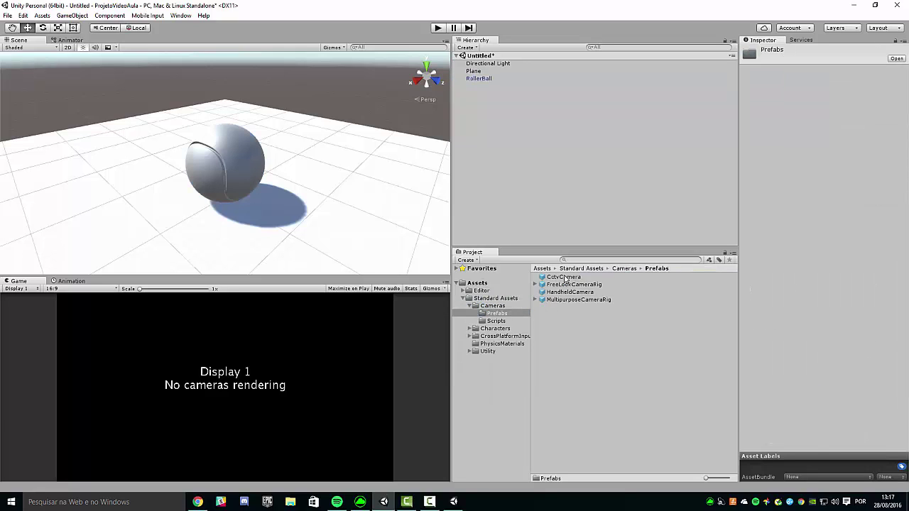
click(562, 277)
click(562, 284)
click(561, 292)
key(Down)
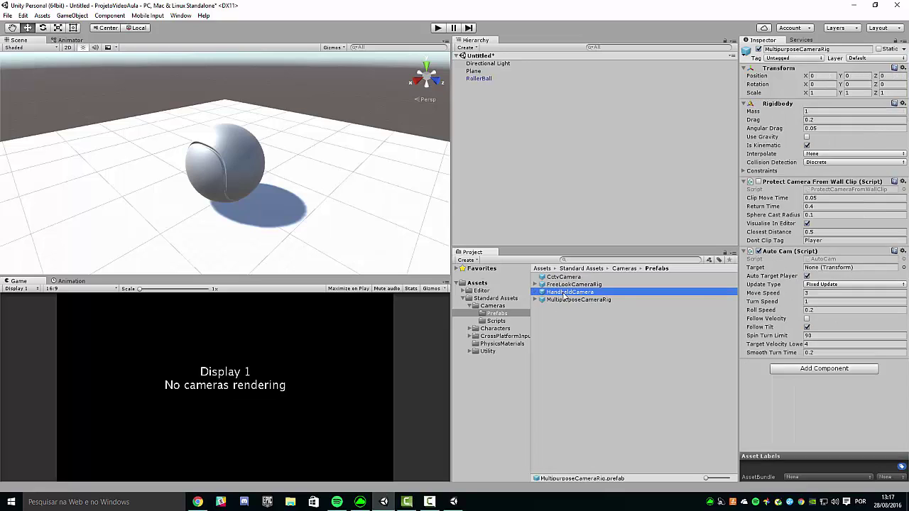
key(Up)
key(Up)
key(Up)
key(Down)
click(565, 293)
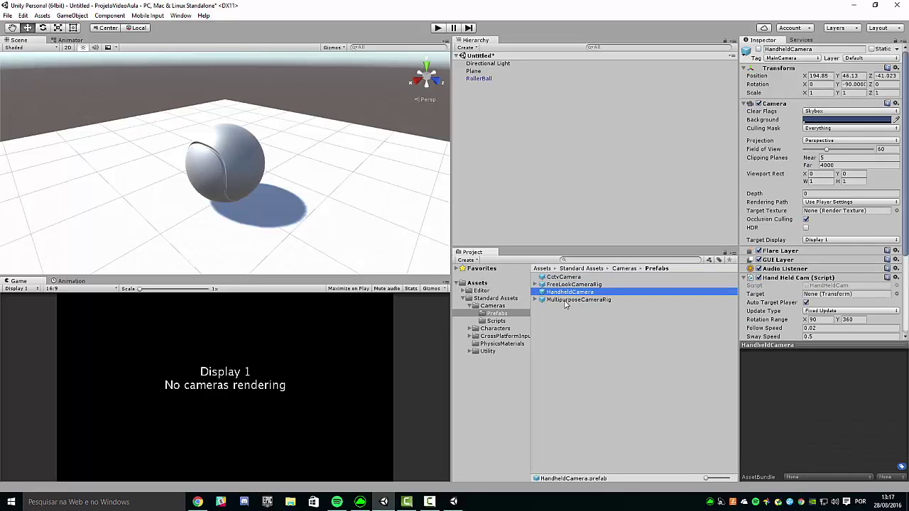
click(566, 300)
click(568, 285)
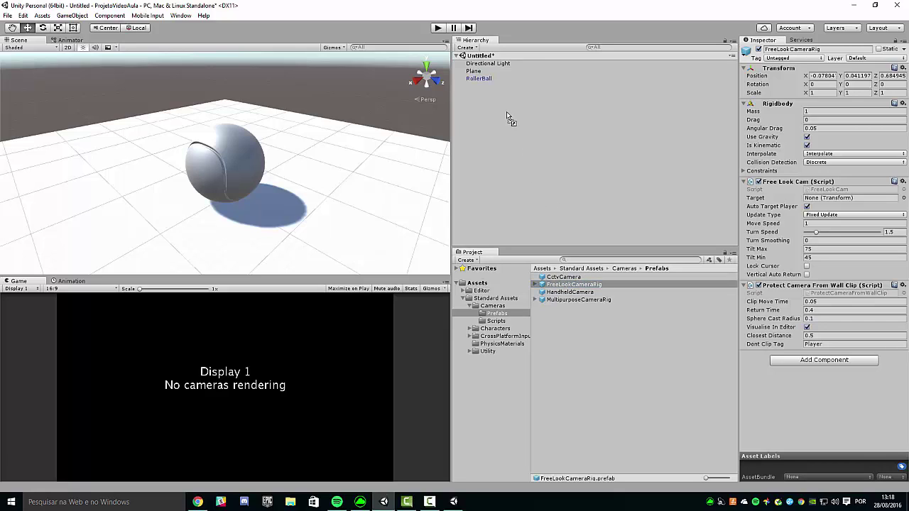
Step: Add a FreeLookCameraRig to the scene and set its Position X, Y and Z to 0
drag(576, 287, 506, 111)
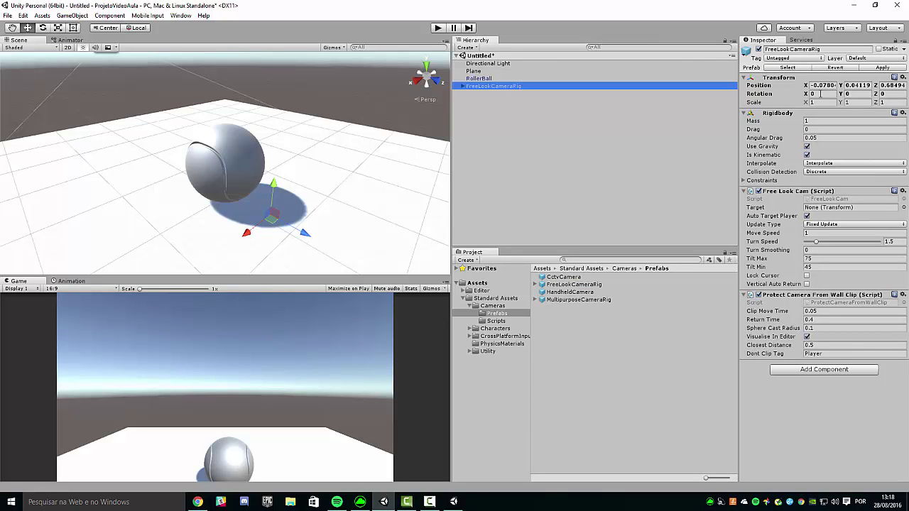
click(821, 86)
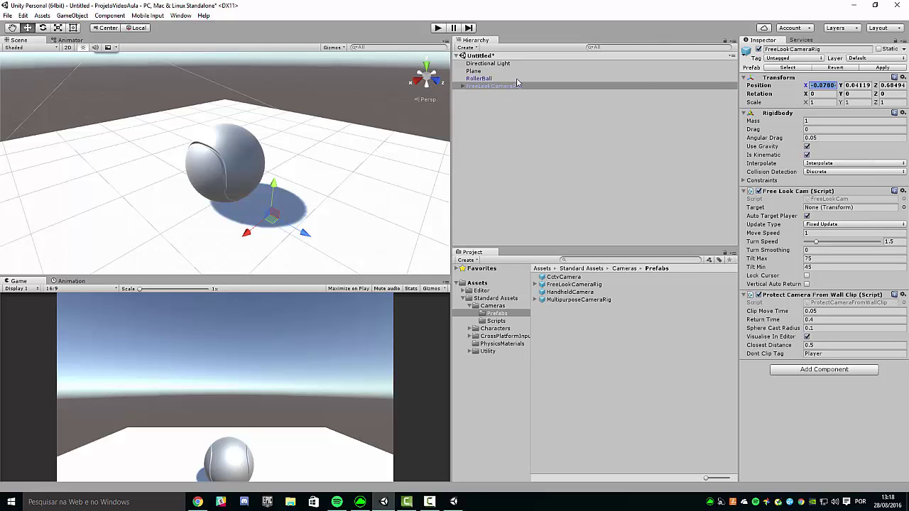
text(0)
key(Tab)
text(0)
key(Tab)
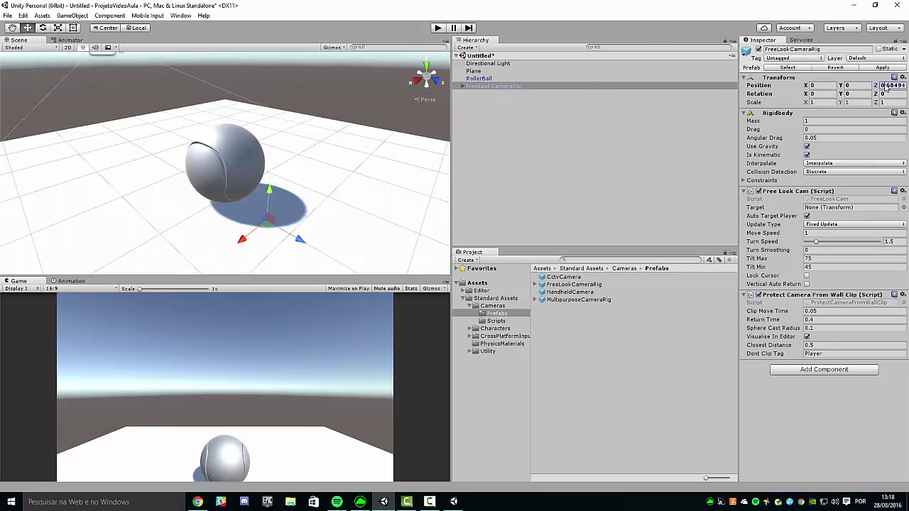
text(0)
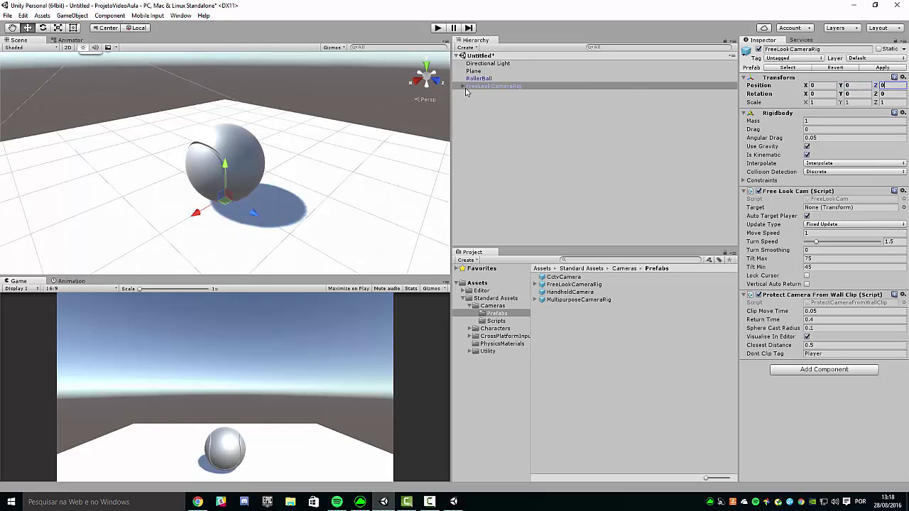
Step: Commit the rig's zeroed position and expand it to reveal its Pivot and Main Camera
click(458, 88)
click(461, 86)
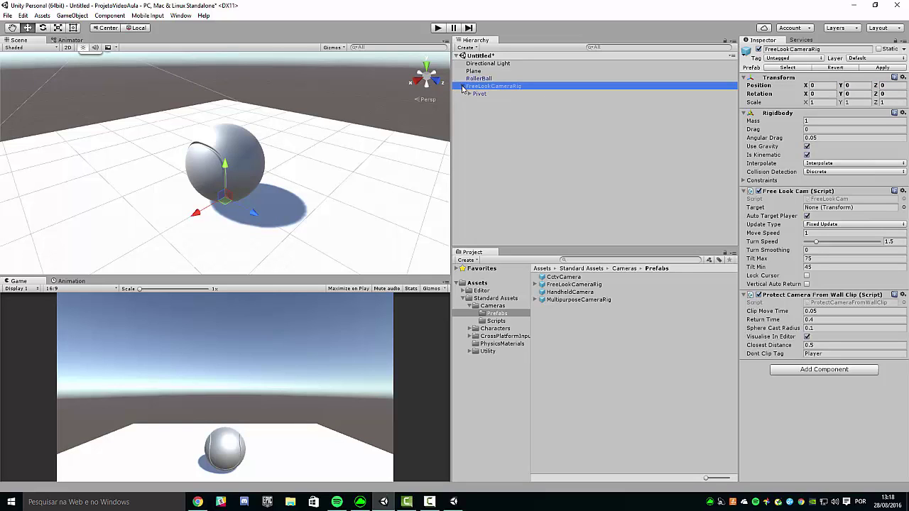
click(470, 94)
click(462, 86)
click(463, 86)
click(479, 95)
scroll(267, 107, down, 5)
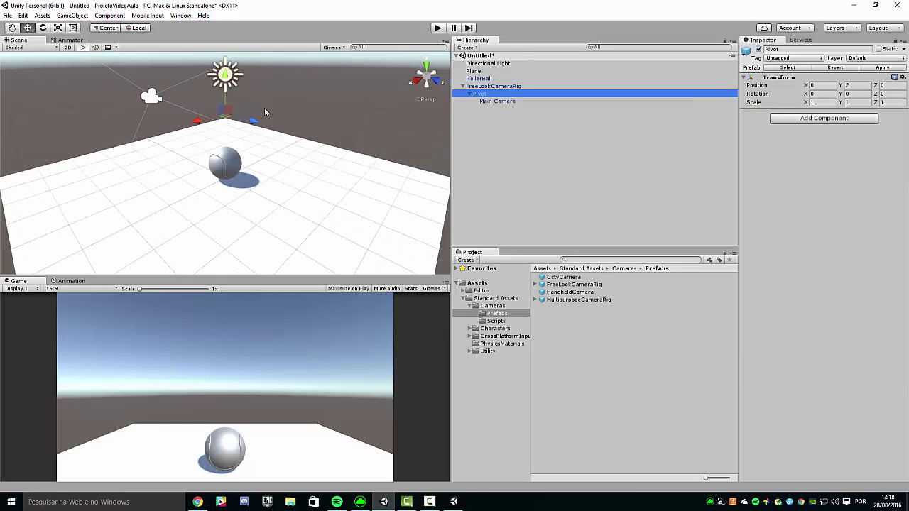
Step: Move the Pivot closer to the ball and pull the Main Camera back from it
mouse_move(265, 112)
alt+mouse_down()
mouse_move(323, 101)
mouse_move(390, 106)
alt+mouse_up()
click(487, 95)
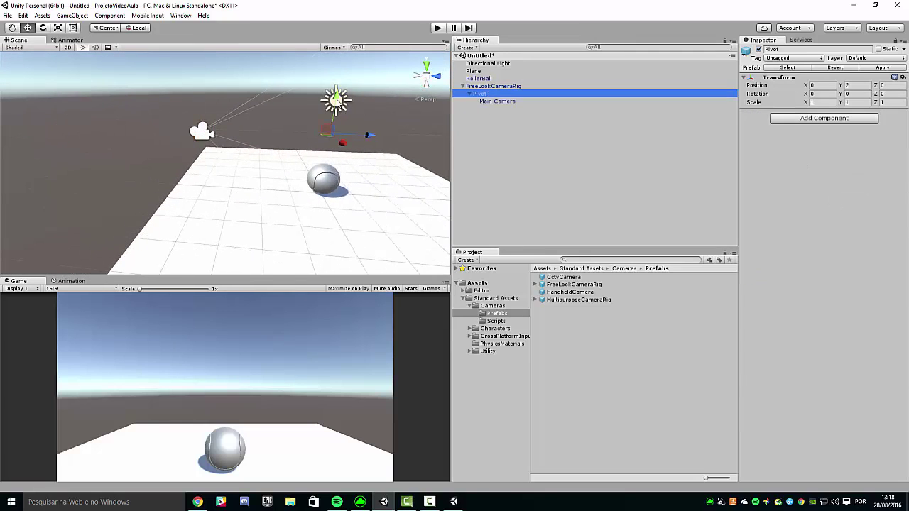
drag(337, 101, 339, 129)
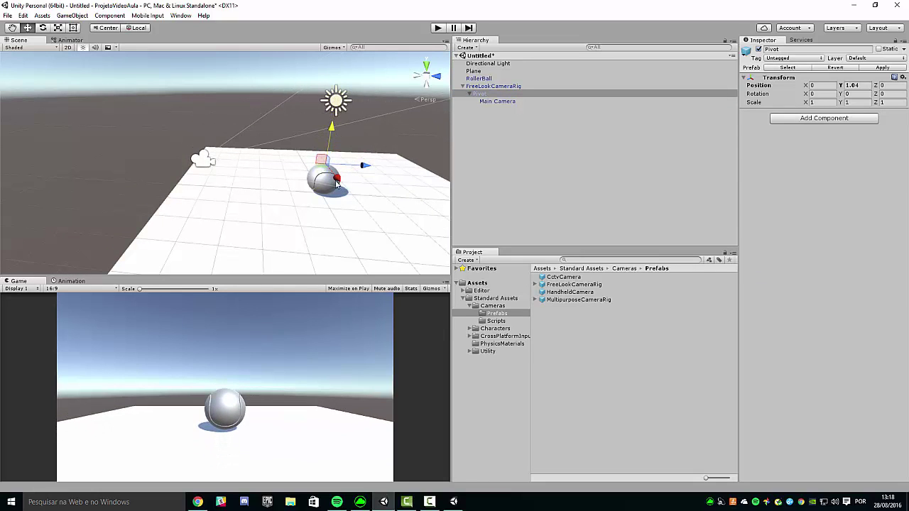
mouse_move(337, 182)
mouse_down()
mouse_move(323, 148)
mouse_move(325, 194)
mouse_up()
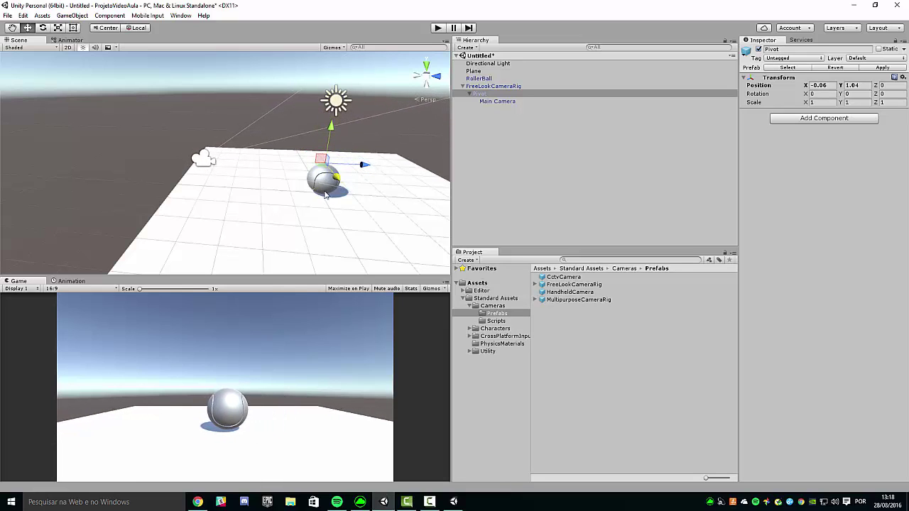
click(501, 103)
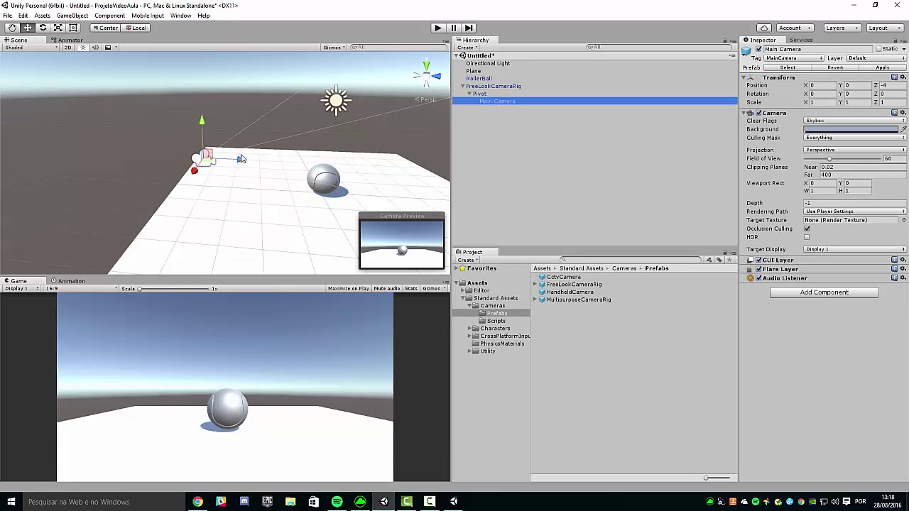
mouse_move(240, 158)
mouse_down()
mouse_move(219, 161)
mouse_move(293, 166)
mouse_move(241, 165)
mouse_up()
mouse_move(200, 157)
mouse_down()
mouse_move(257, 162)
mouse_move(240, 170)
mouse_up()
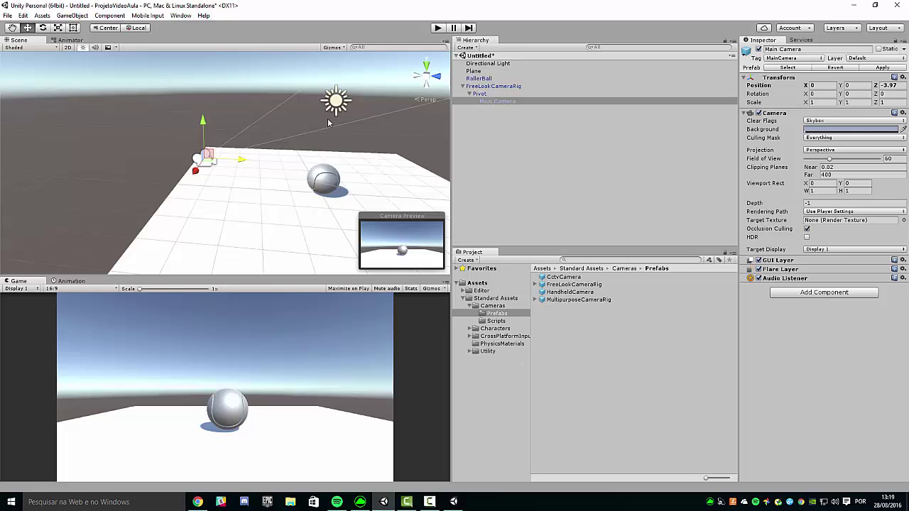
Step: Review the Pivot, Main Camera and rig follow settings, then check RollerBall's Player tag
click(490, 95)
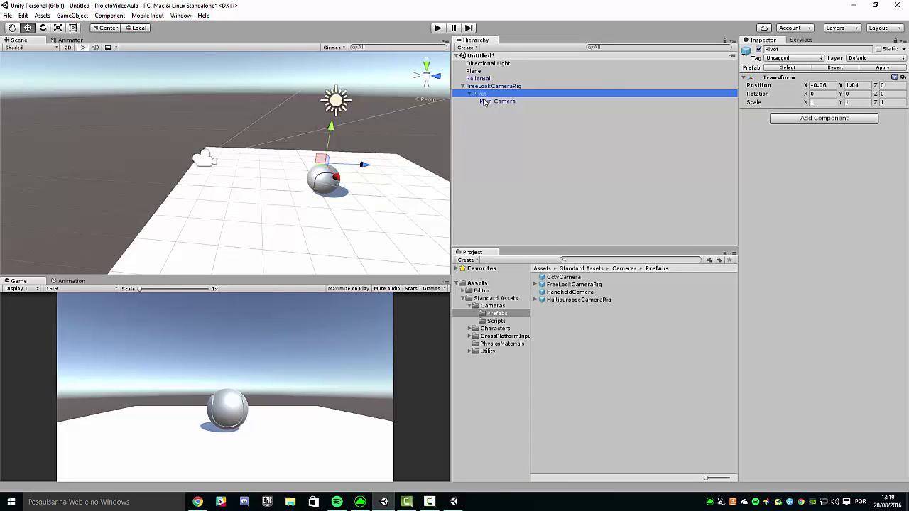
click(490, 102)
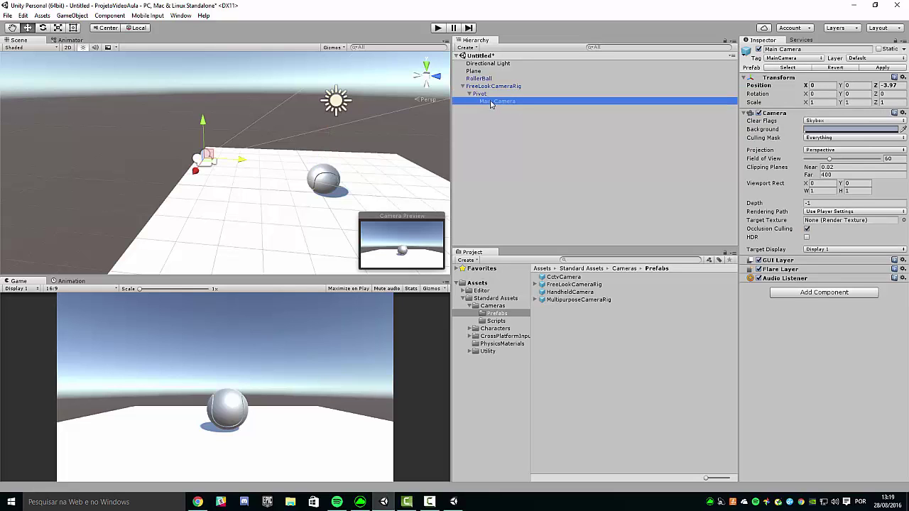
click(474, 87)
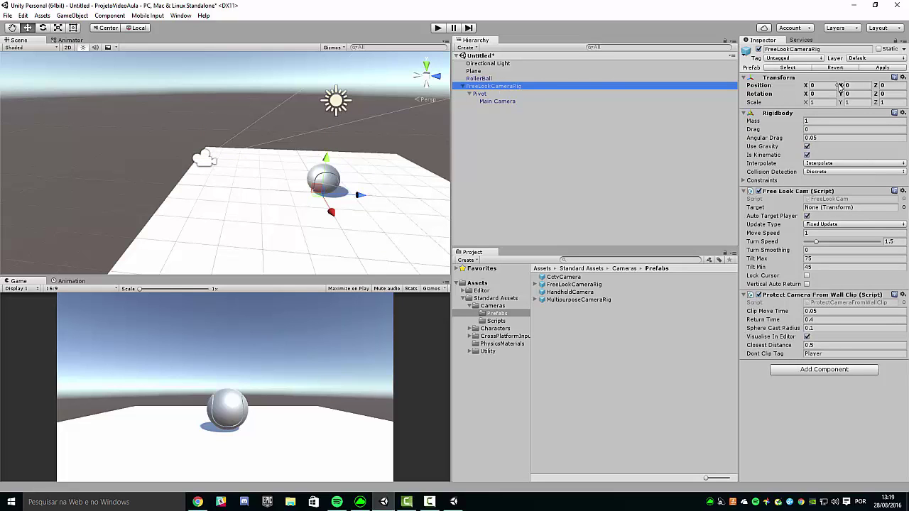
click(512, 94)
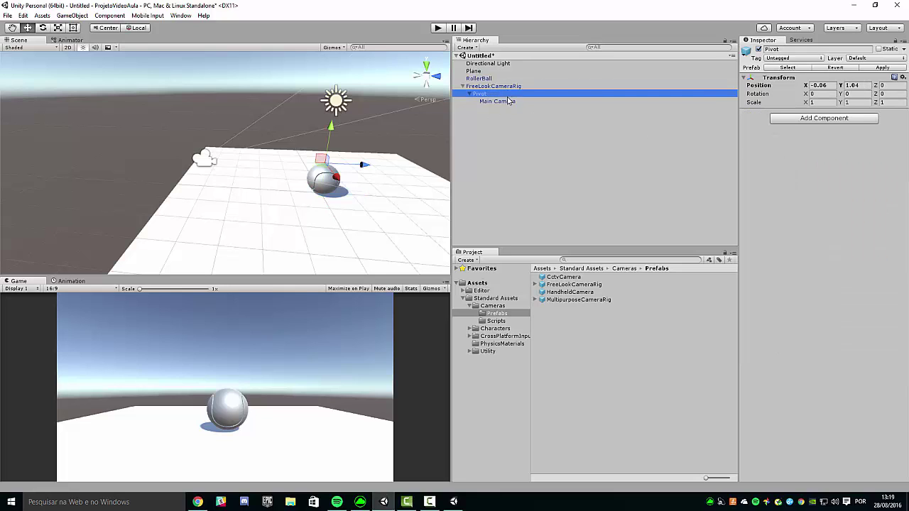
click(513, 101)
click(516, 87)
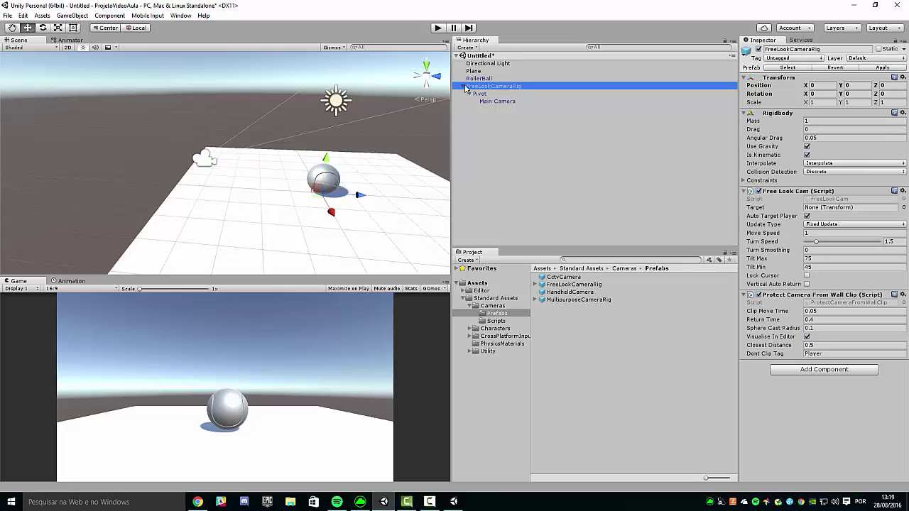
click(488, 79)
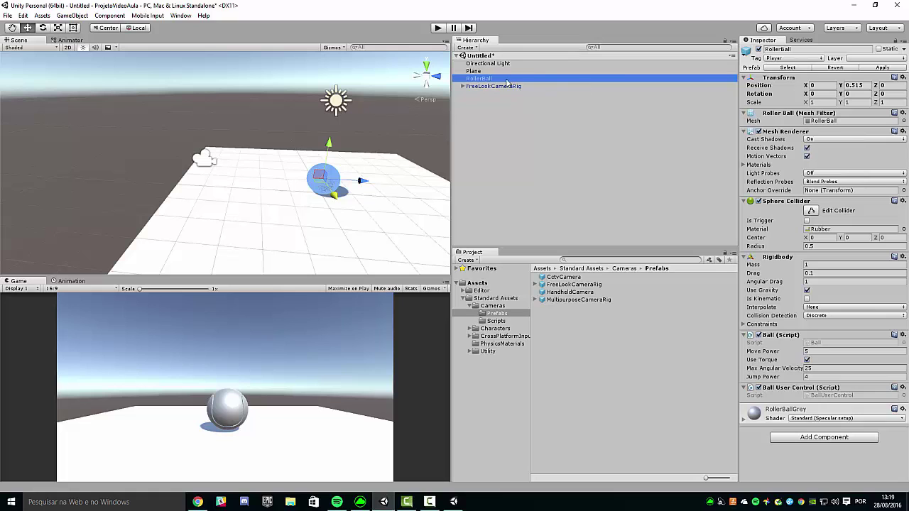
click(507, 72)
click(501, 63)
click(496, 79)
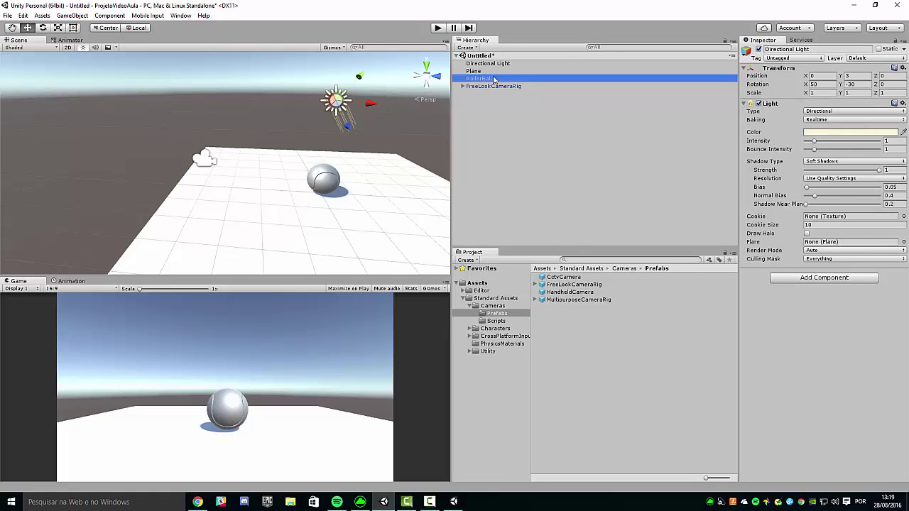
click(500, 72)
click(497, 63)
click(496, 78)
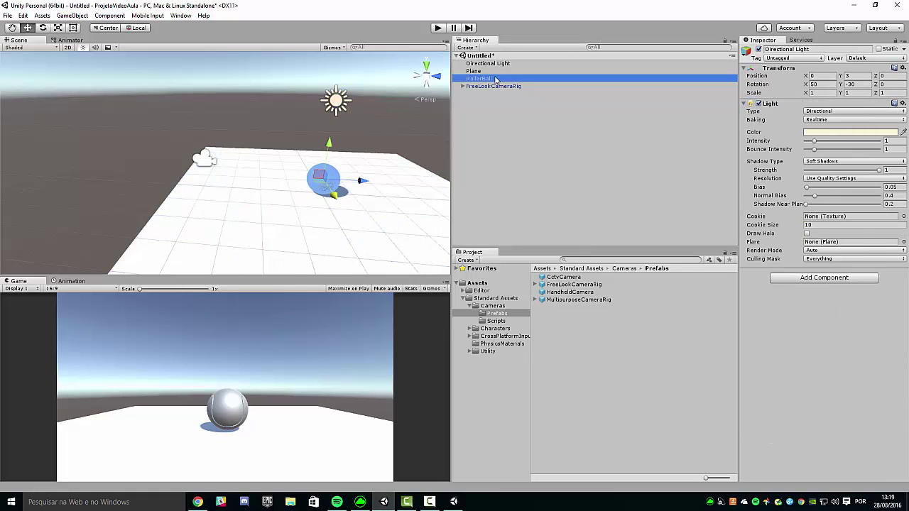
click(440, 27)
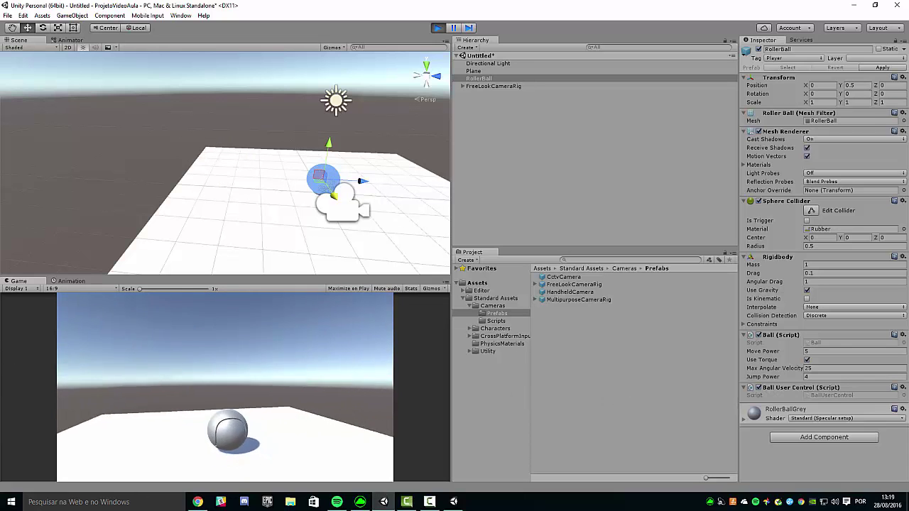
key(w)
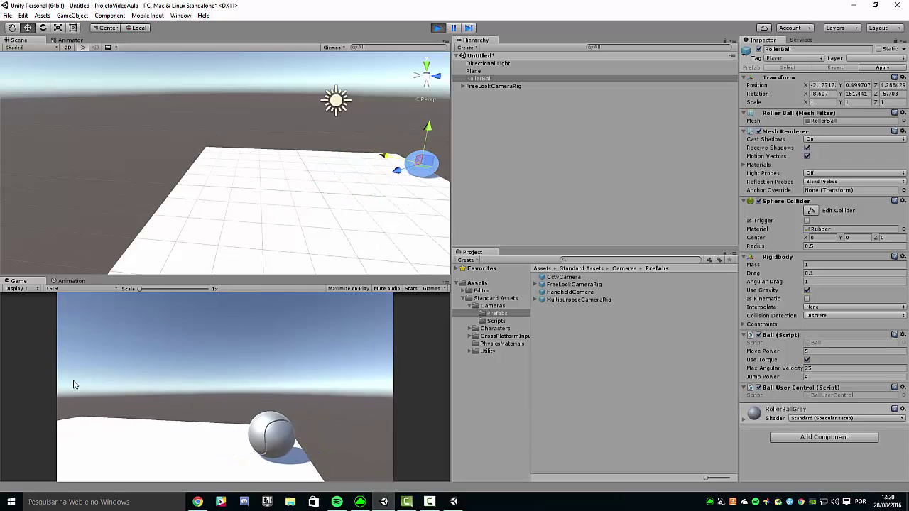
key(s)
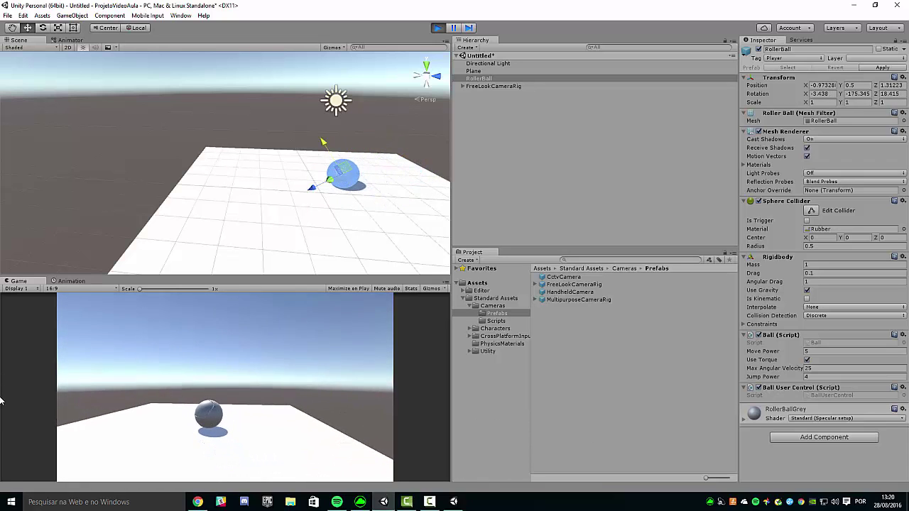
key(s)
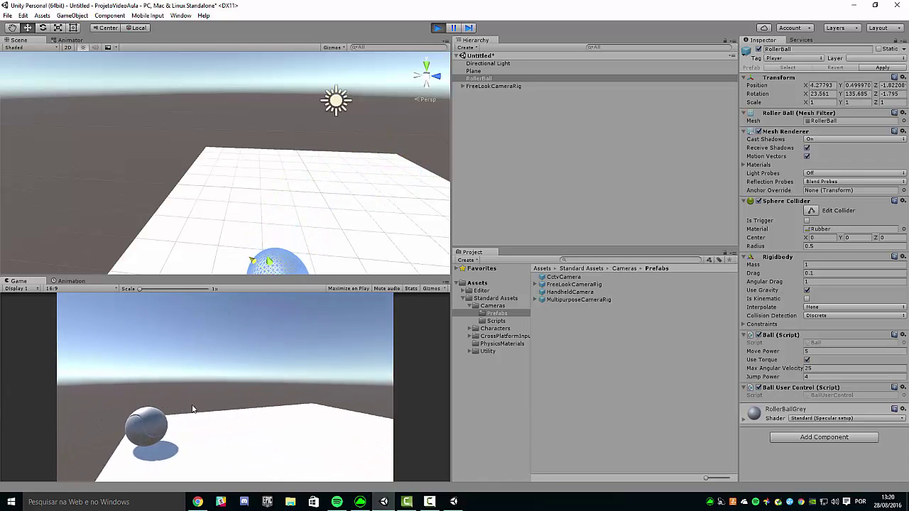
key(w)
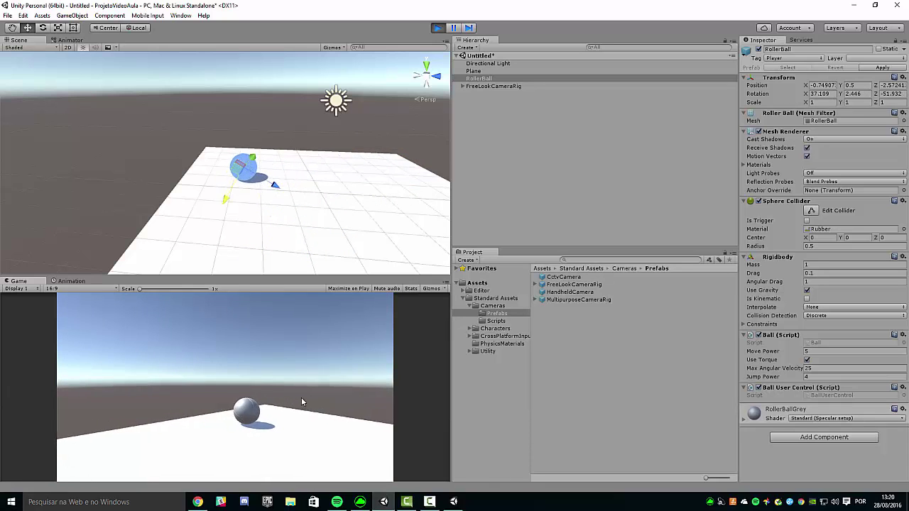
key(ctrl+p)
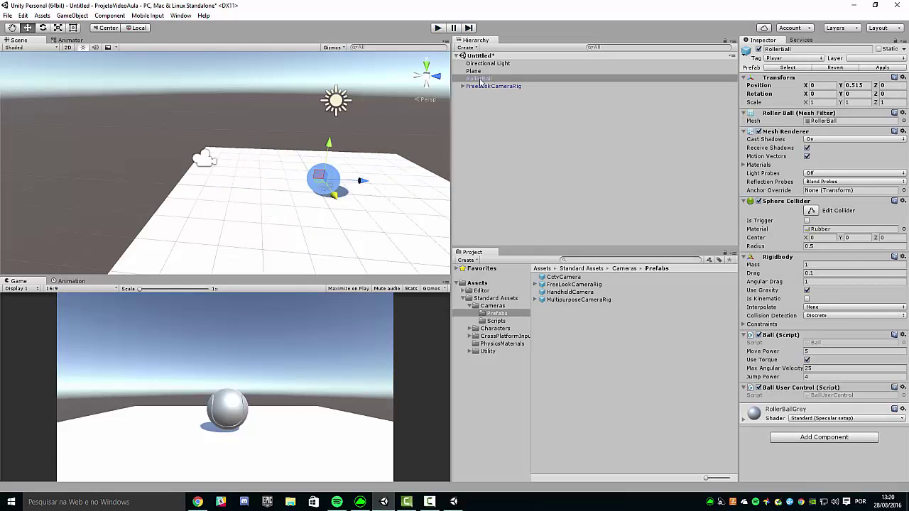
Step: Create a new cube and give it a Rigidbody component
click(473, 71)
key(e)
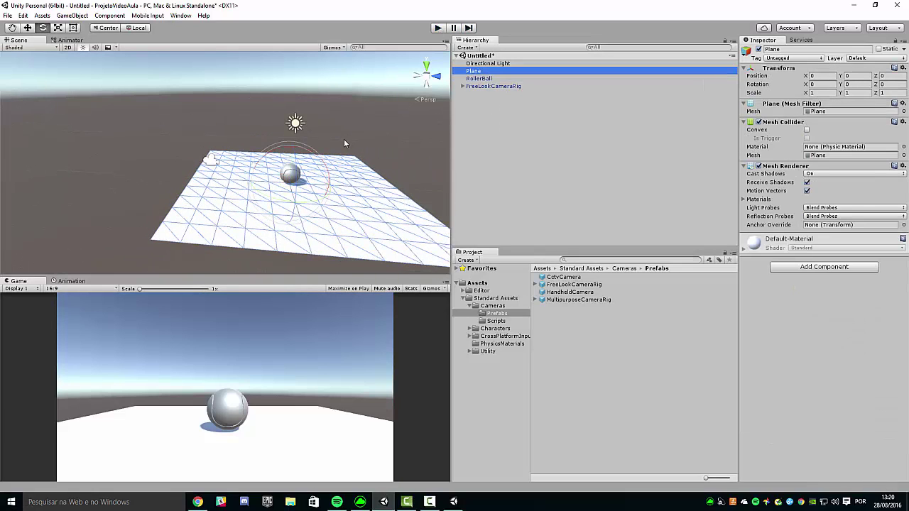
key(r)
right_click(470, 129)
click(568, 182)
key(w)
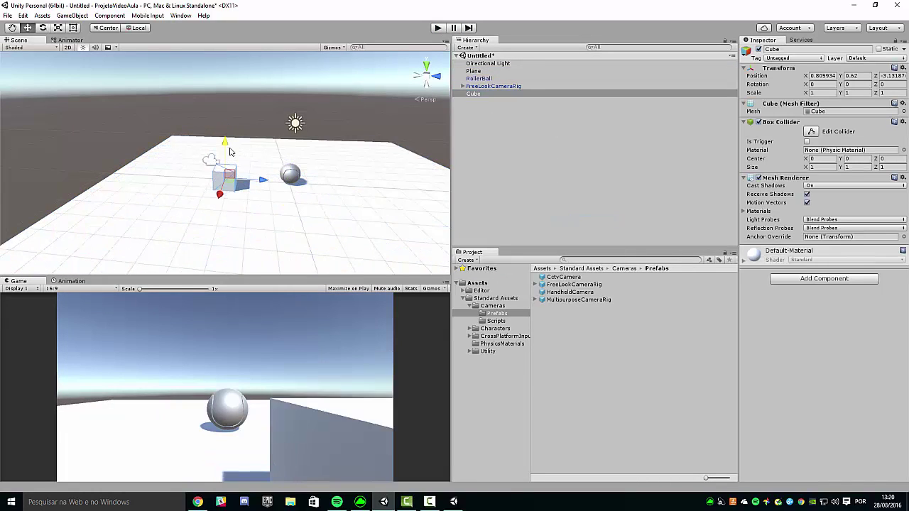
click(824, 279)
click(792, 315)
Step: Duplicate the cube into six copies and scatter them around the plane
key(ctrl+d)
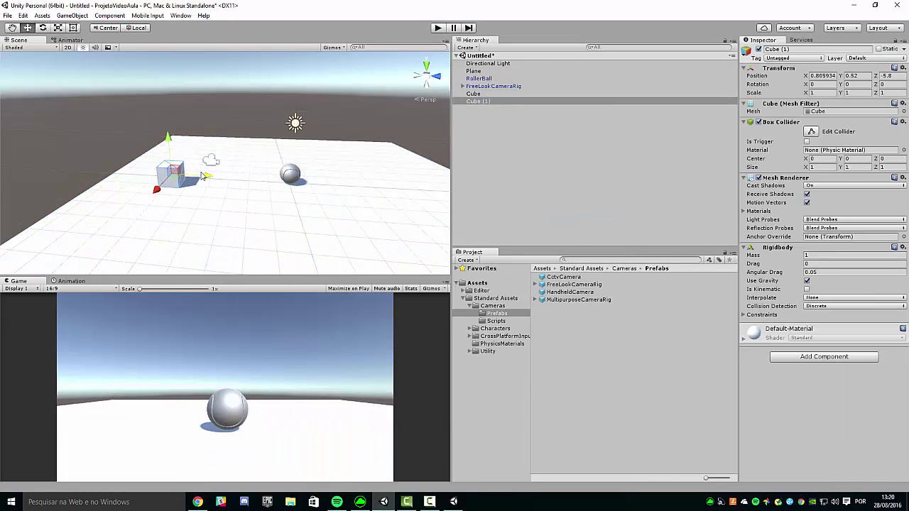
mouse_move(174, 169)
mouse_down()
mouse_move(201, 156)
mouse_move(395, 162)
mouse_up()
key(ctrl+d)
key(ctrl+d)
key(ctrl+d)
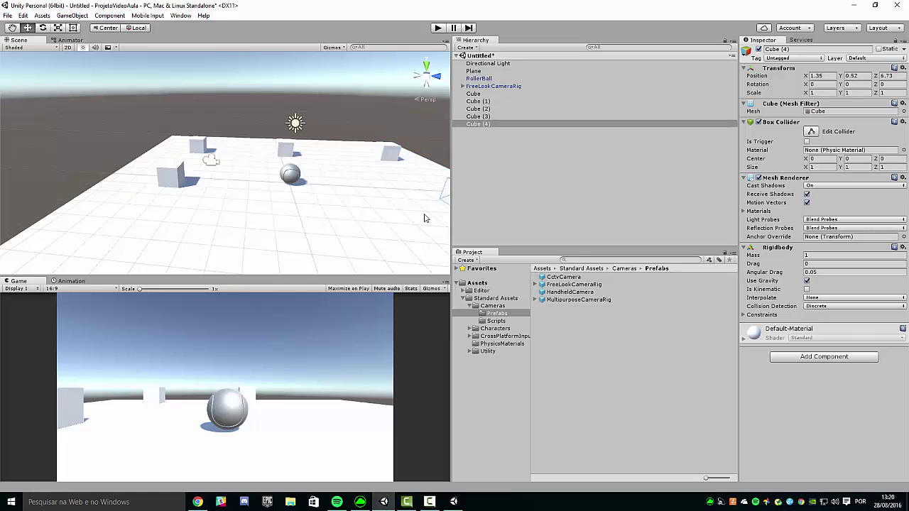
key(ctrl+d)
drag(295, 164, 339, 256)
click(494, 86)
click(479, 79)
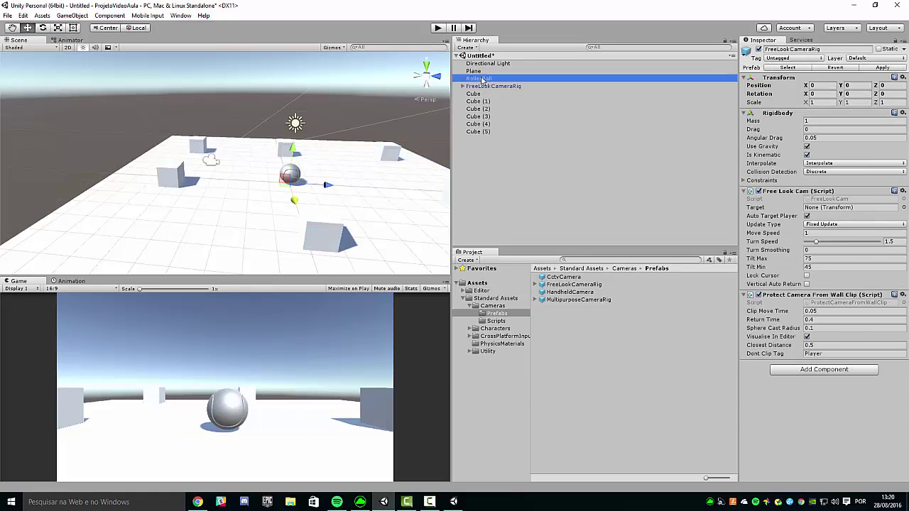
alt+drag(244, 109, 371, 44)
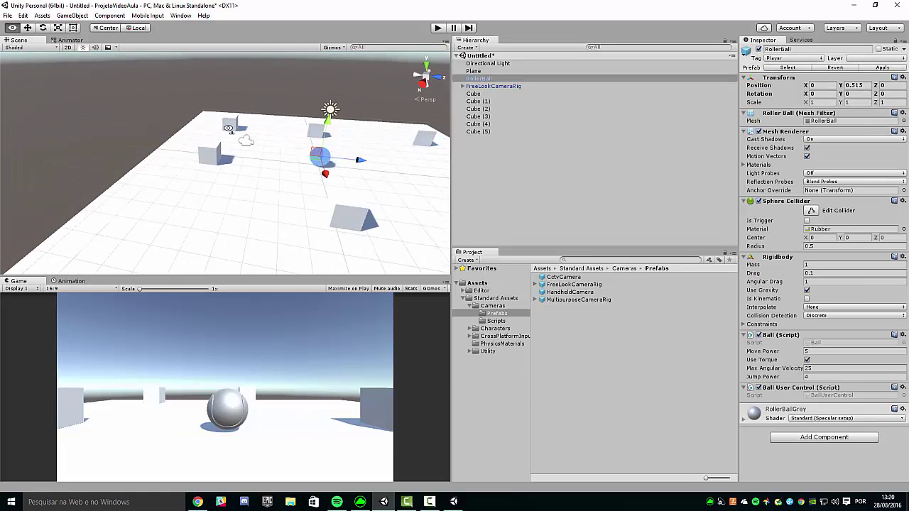
Step: Enter Play mode to test the RollerBall among the cubes
click(438, 28)
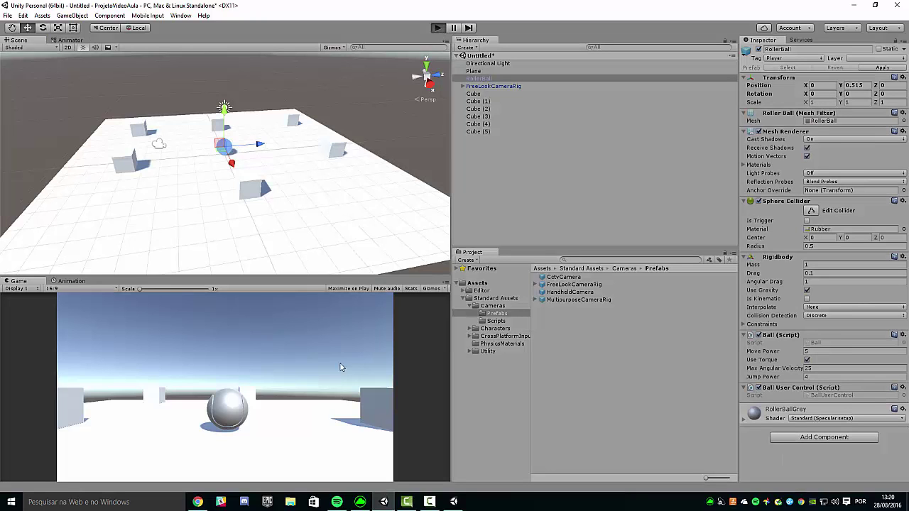
Step: Roll the RollerBall back and forth across the plane with the WASD keys
key(d)
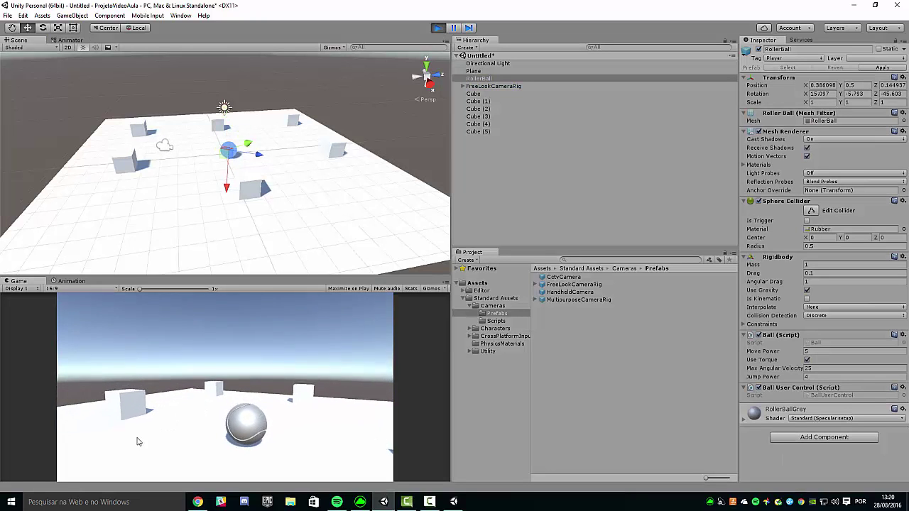
key(a)
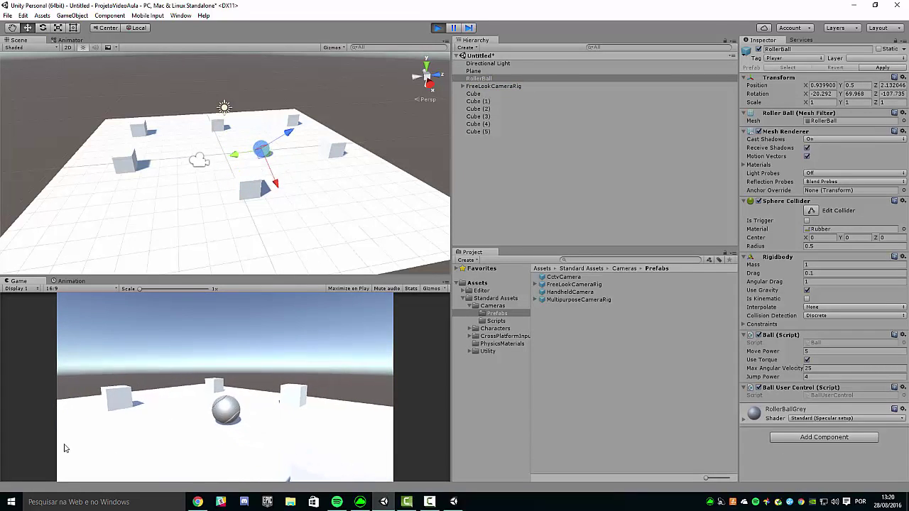
key(a)
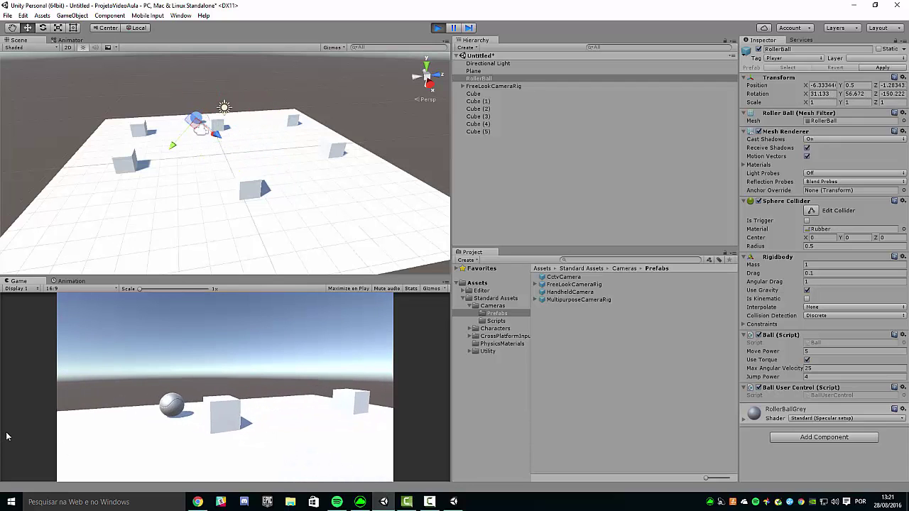
key(d)
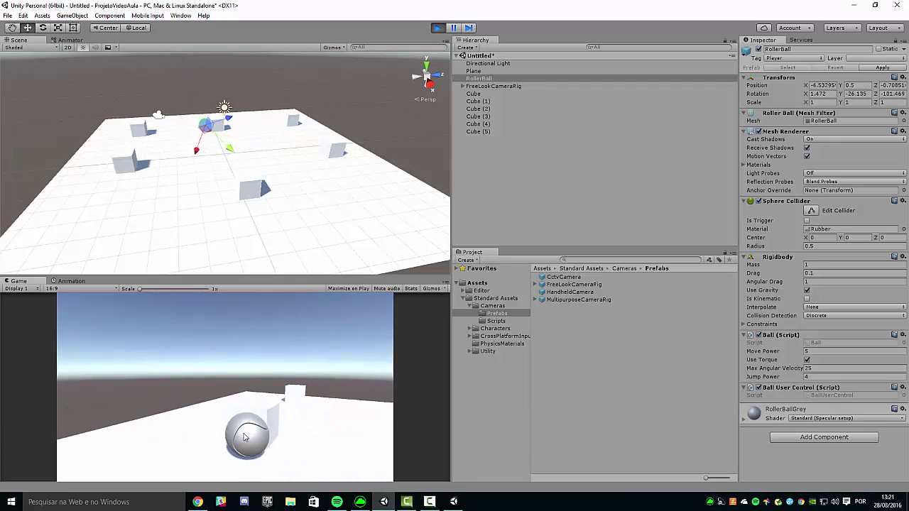
key(w)
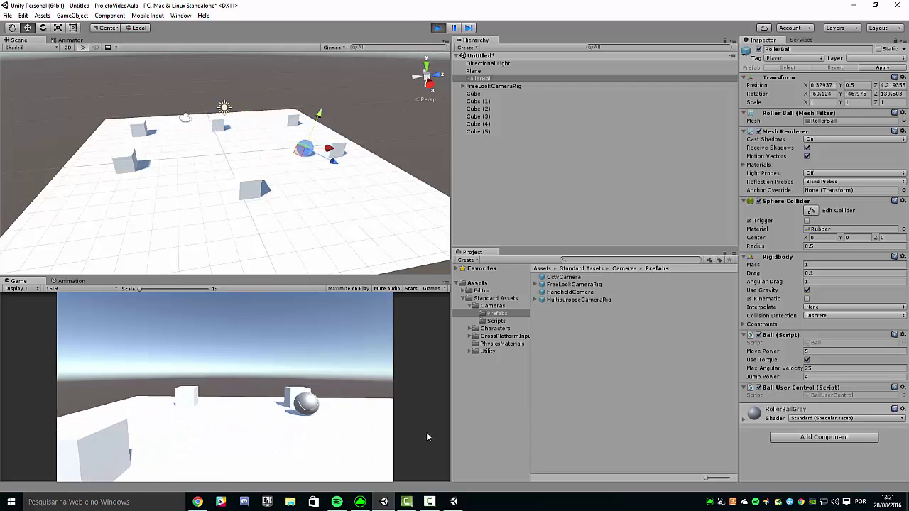
key(s)
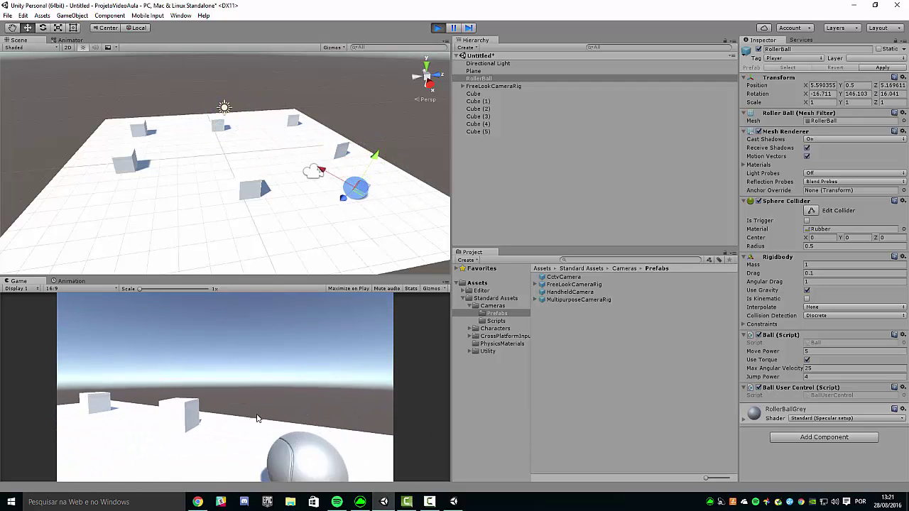
key(w)
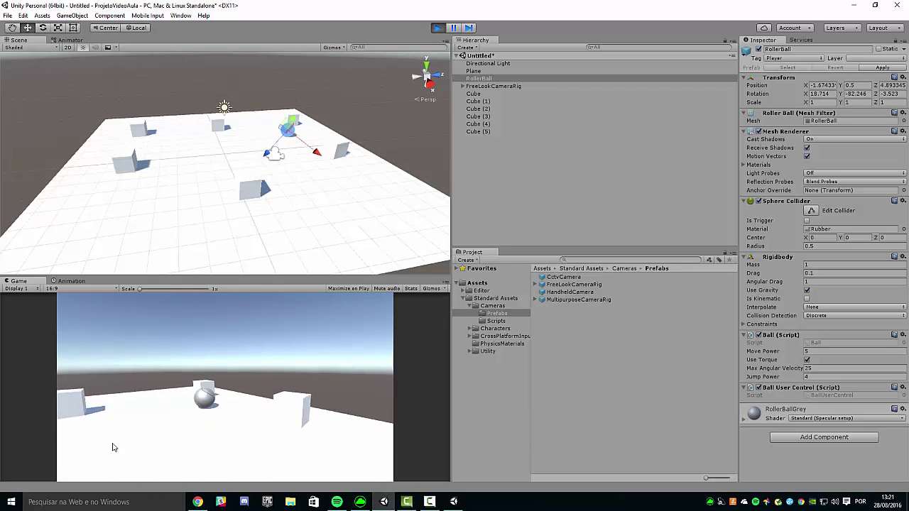
key(s)
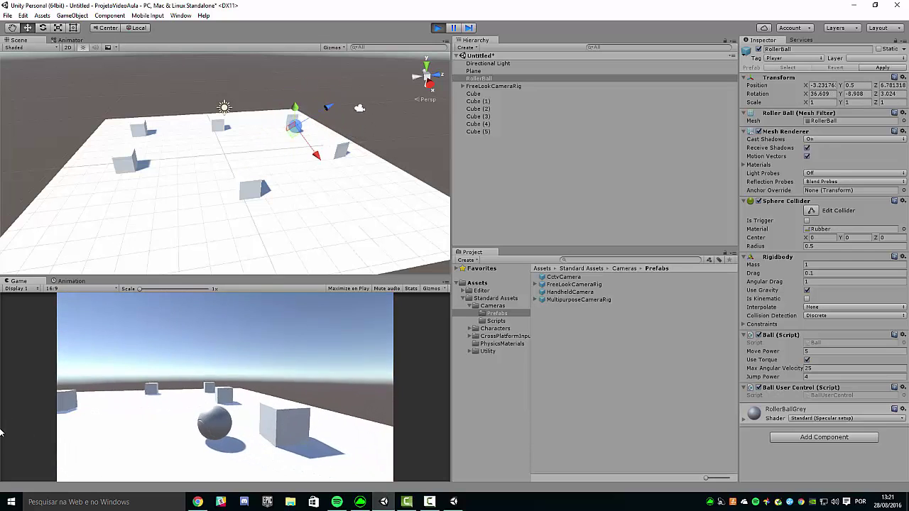
key(w)
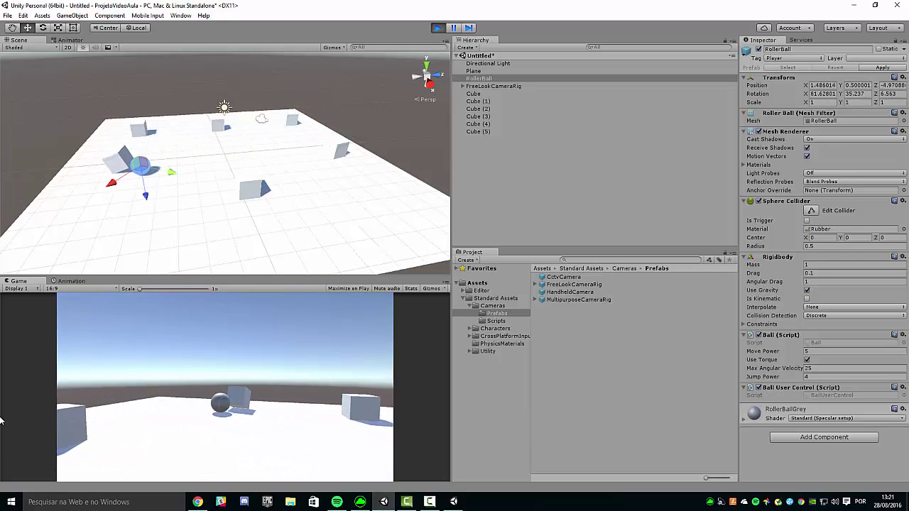
key(w)
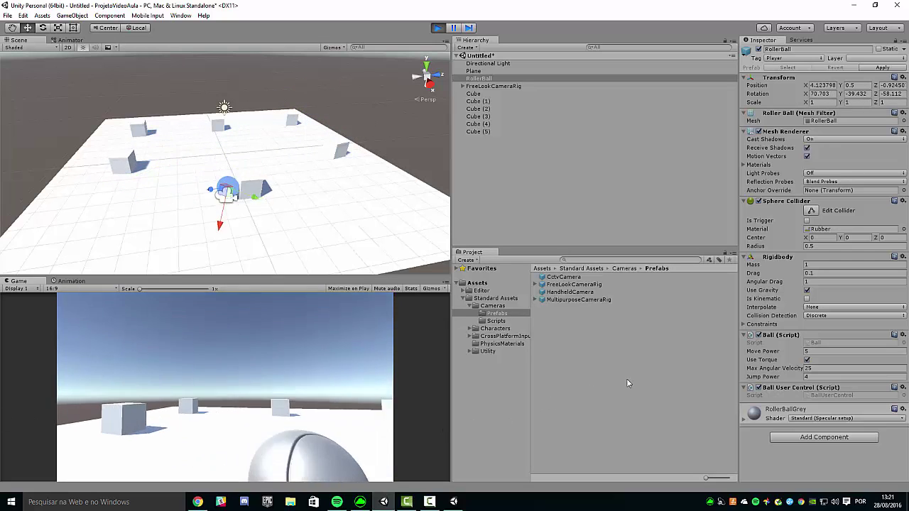
key(s)
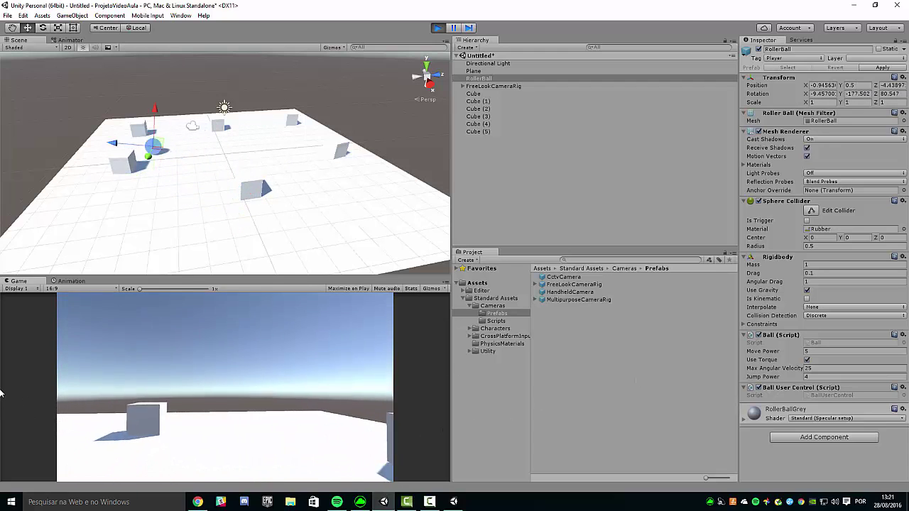
key(w)
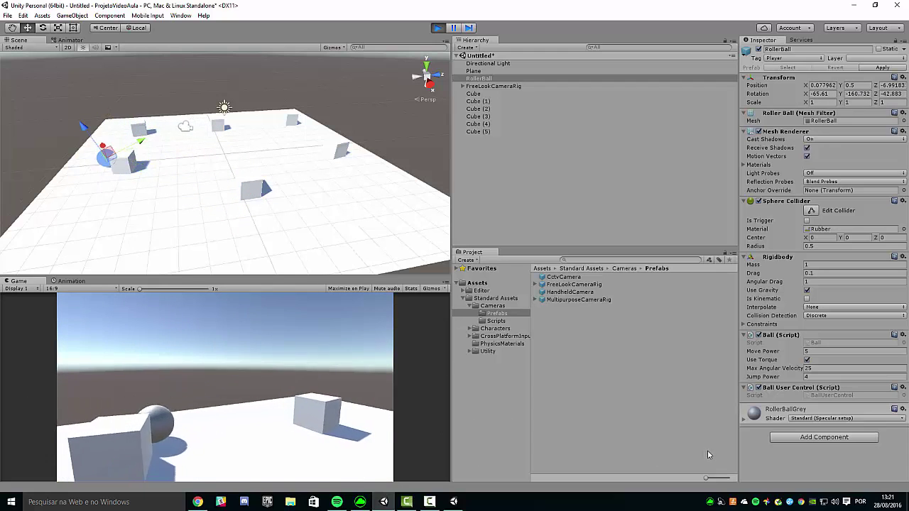
key(s)
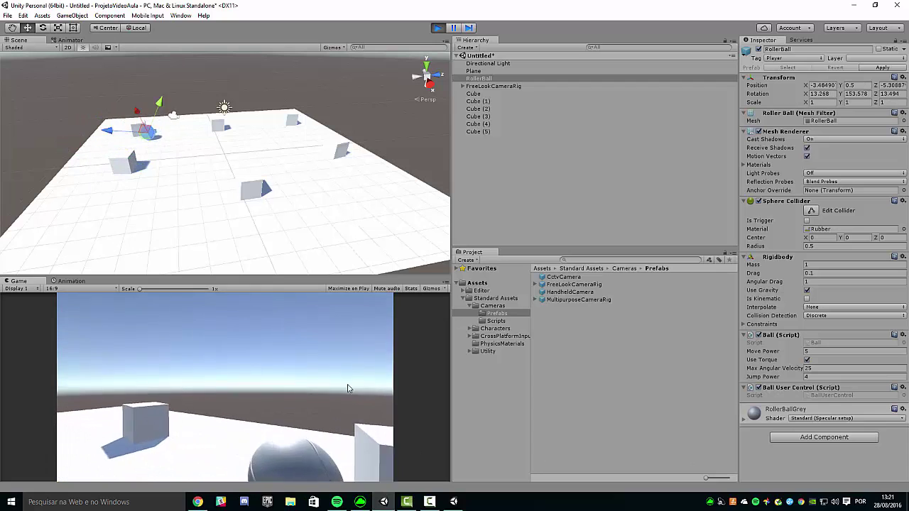
key(w)
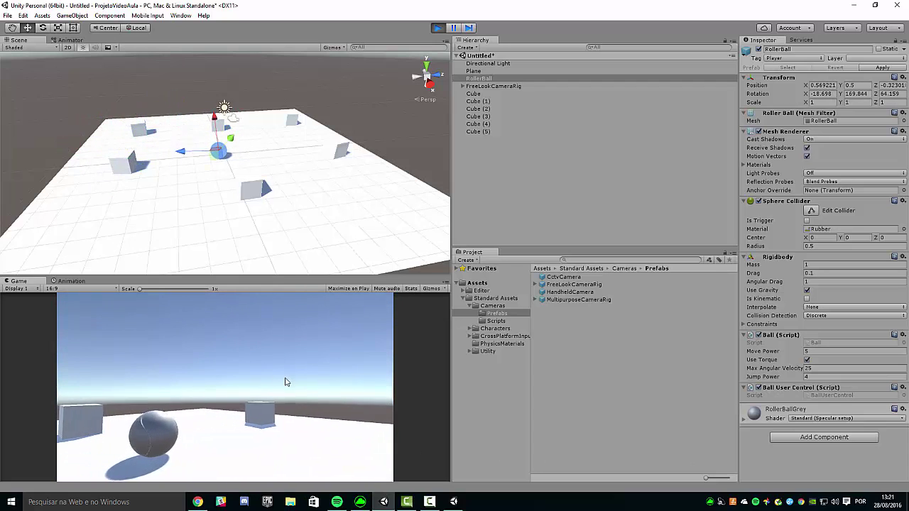
key(s)
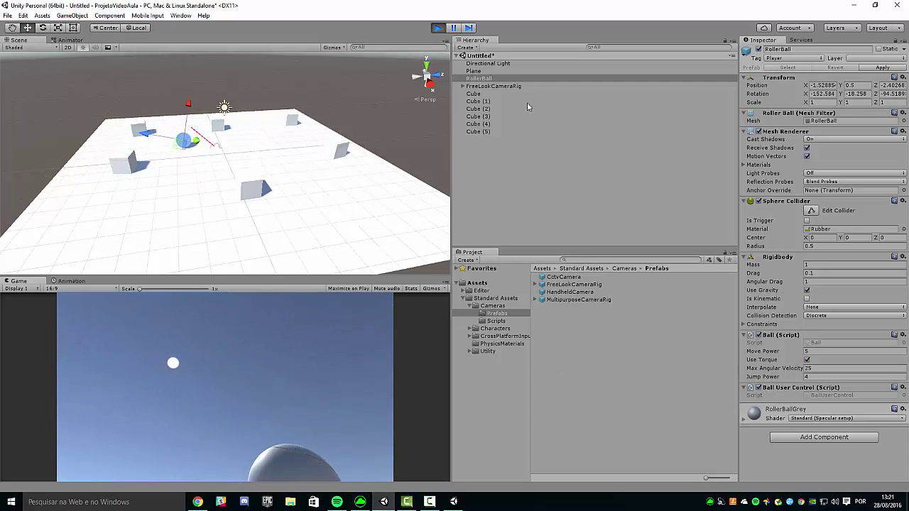
Step: Set the FreeLookCameraRig's Move Speed to 10 and raise its Turn Speed, then test
click(509, 86)
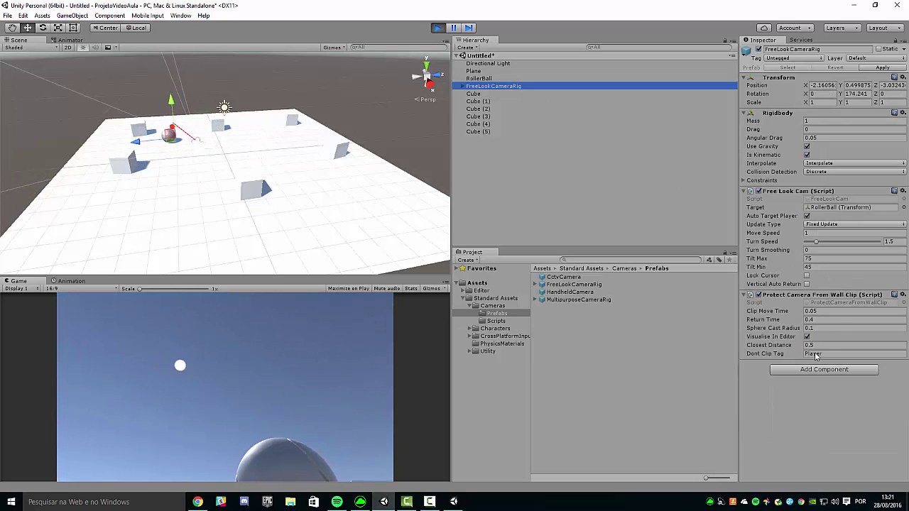
click(817, 233)
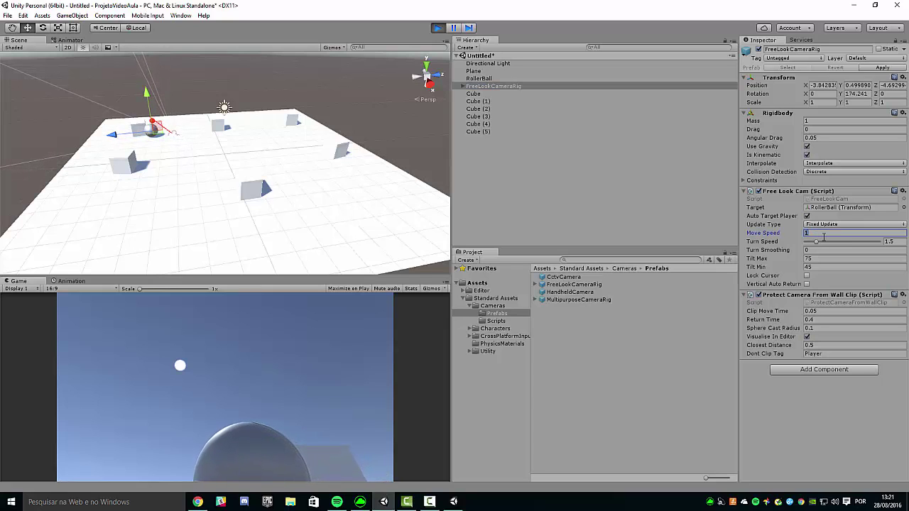
text(10)
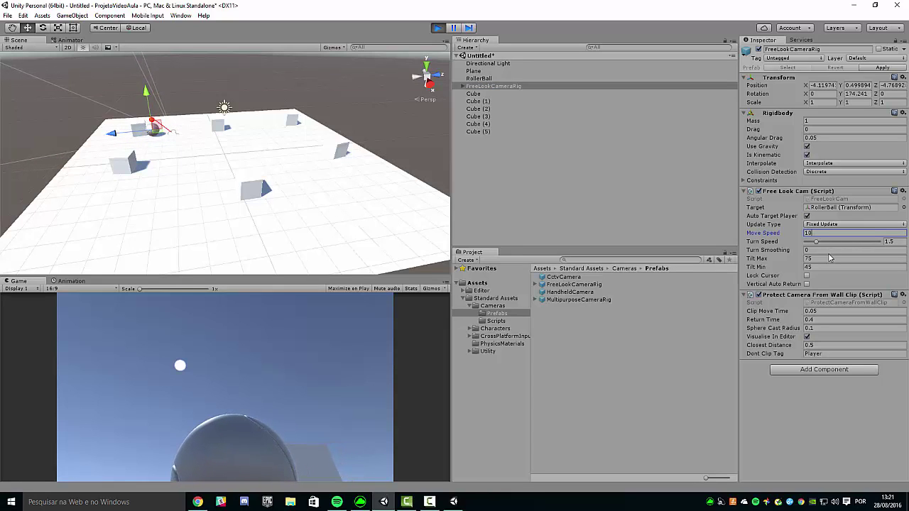
click(831, 250)
drag(817, 243, 820, 246)
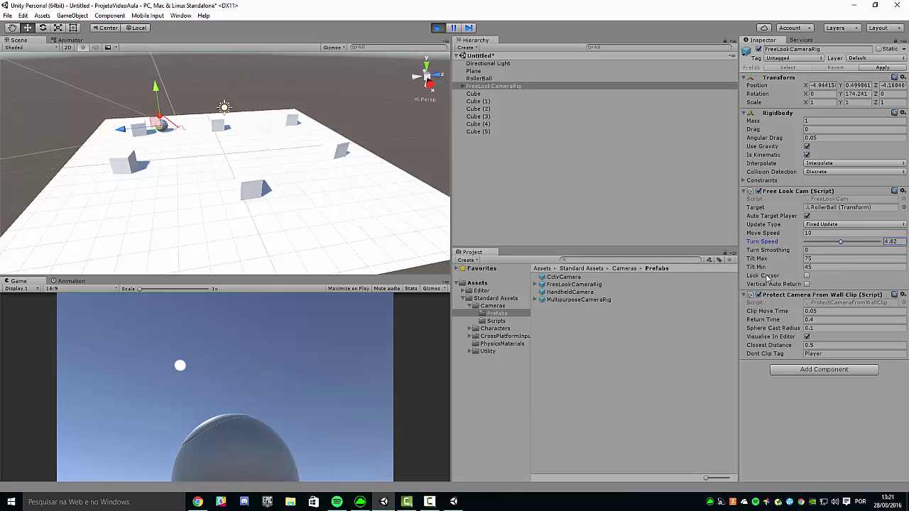
click(387, 375)
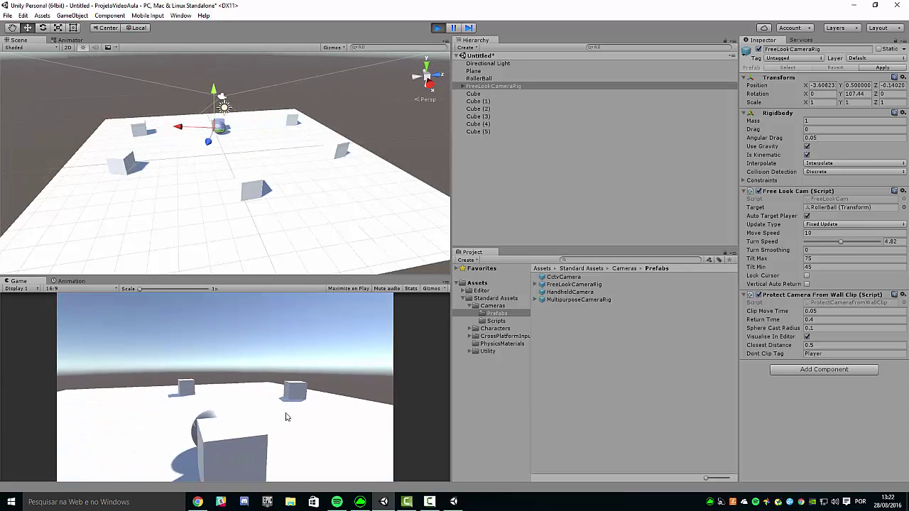
Step: Stop Play mode and delete the RollerBall from the scene
click(437, 28)
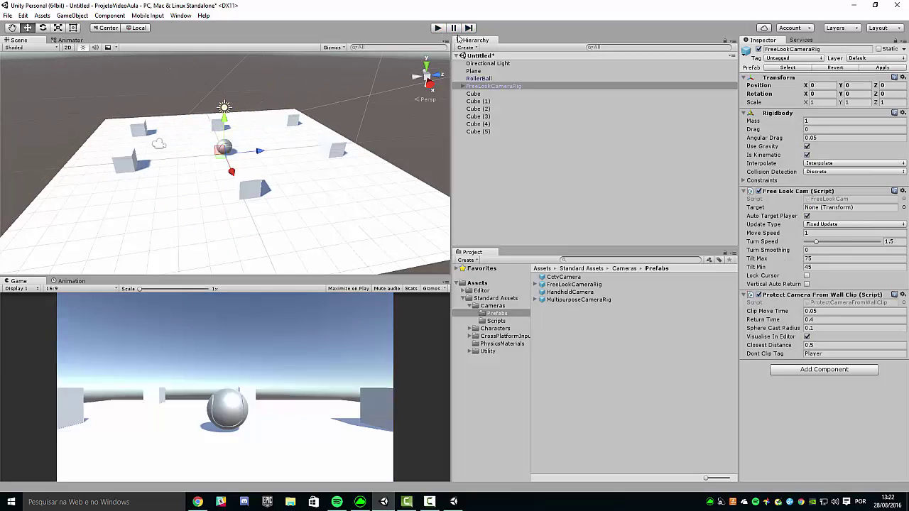
click(507, 86)
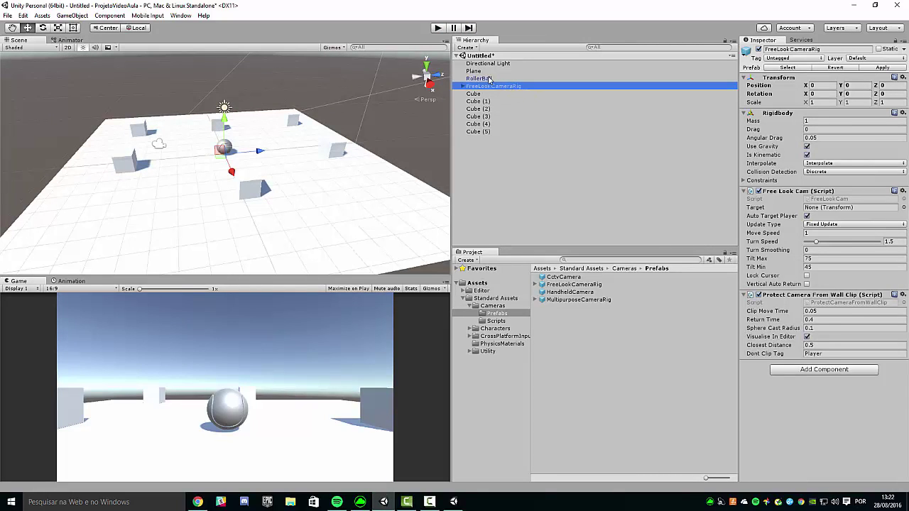
click(488, 79)
key(Delete)
click(505, 80)
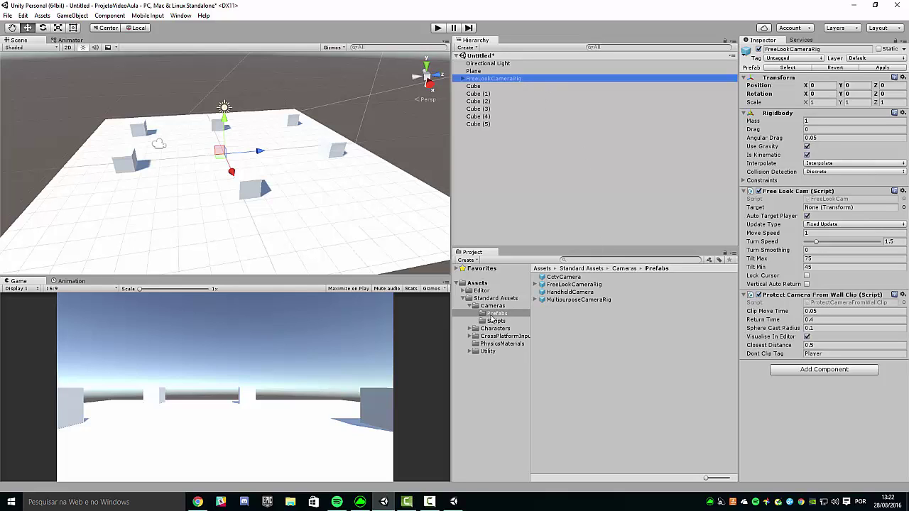
Step: Open the Characters > ThirdPersonCharacter > Prefabs folder
click(496, 328)
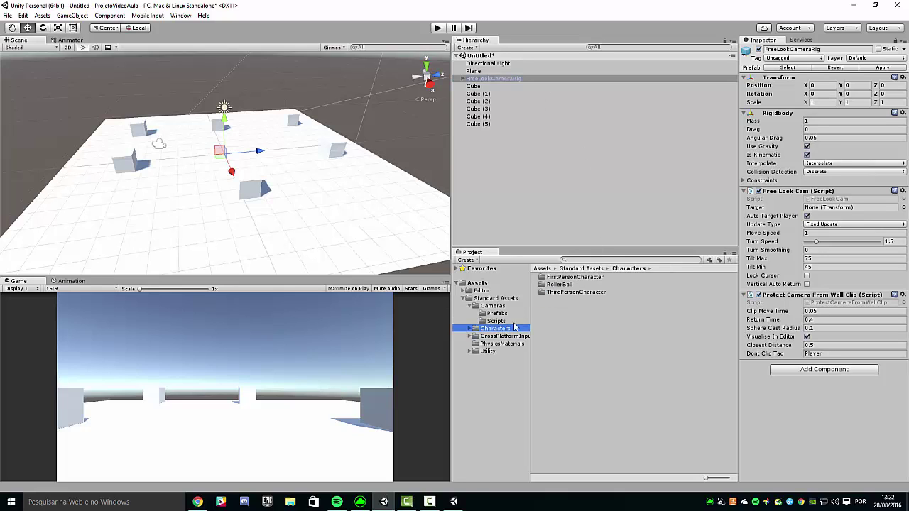
double_click(582, 293)
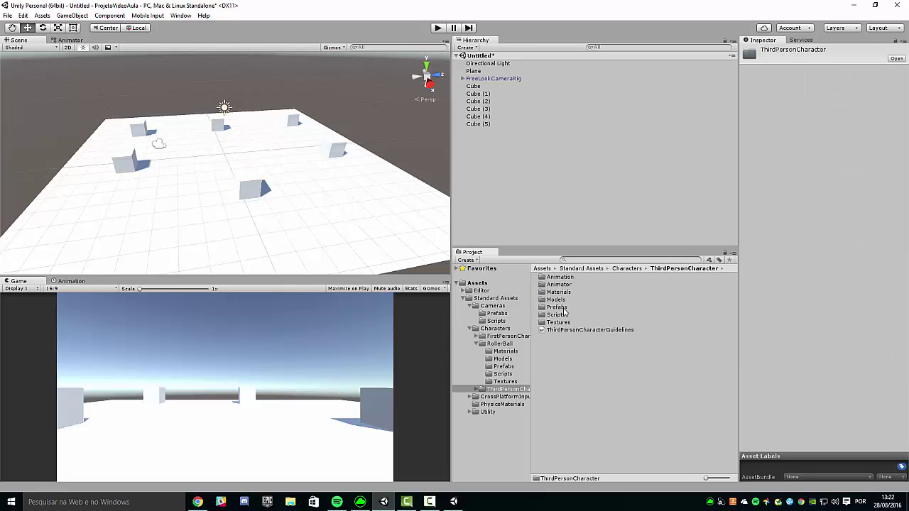
double_click(558, 307)
Step: Compare AIThirdPersonController with ThirdPersonController, ending with ThirdPersonController selected
click(571, 285)
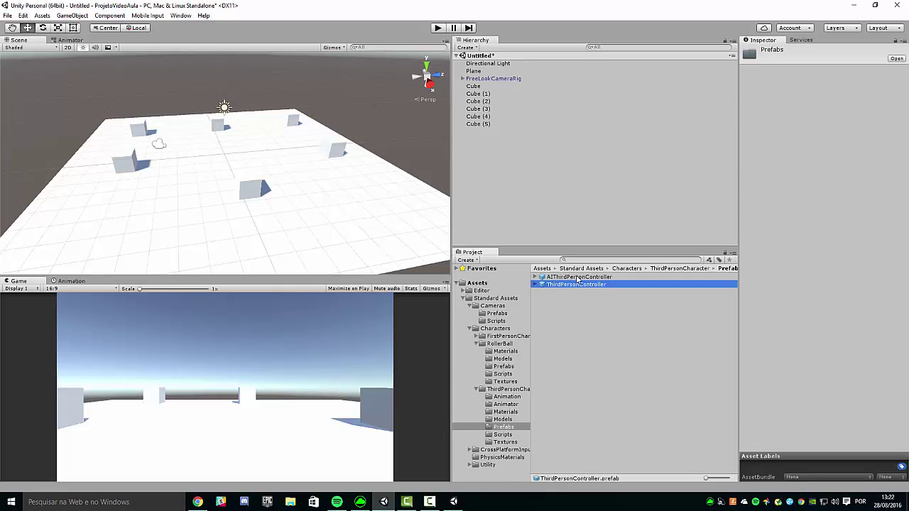
click(577, 278)
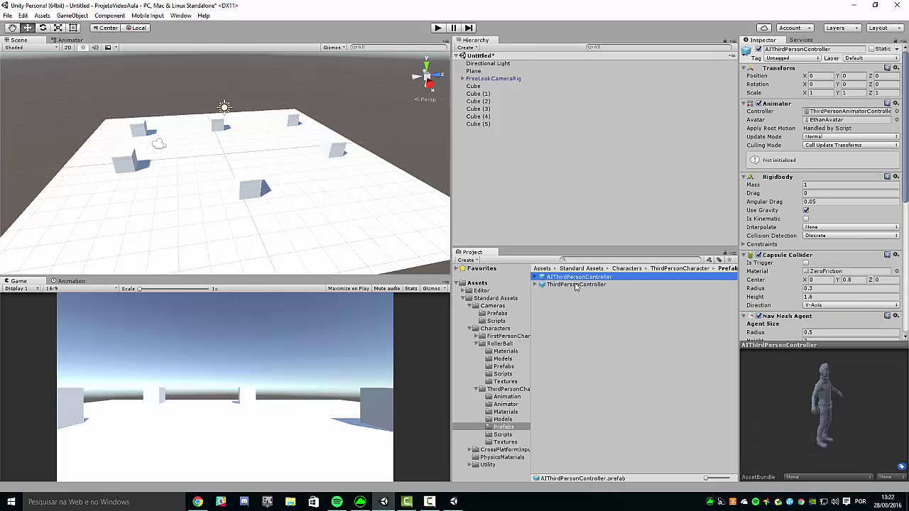
click(579, 285)
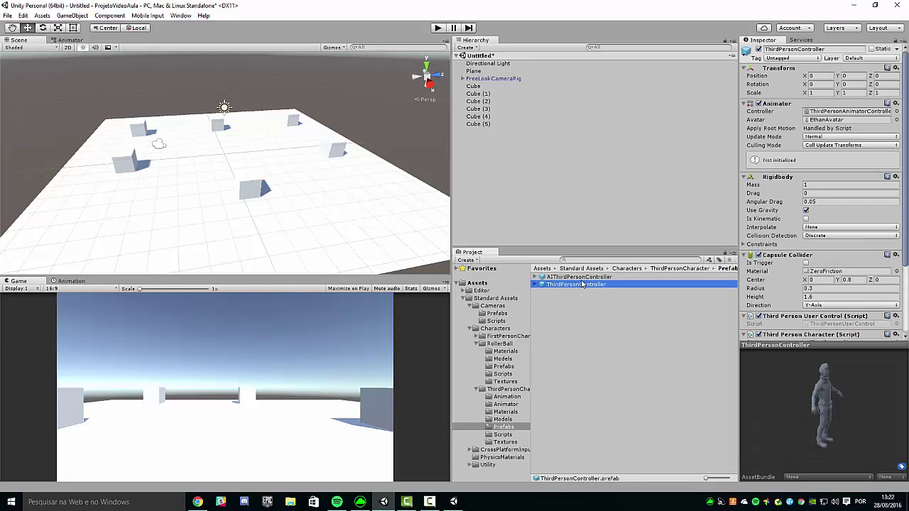
key(Up)
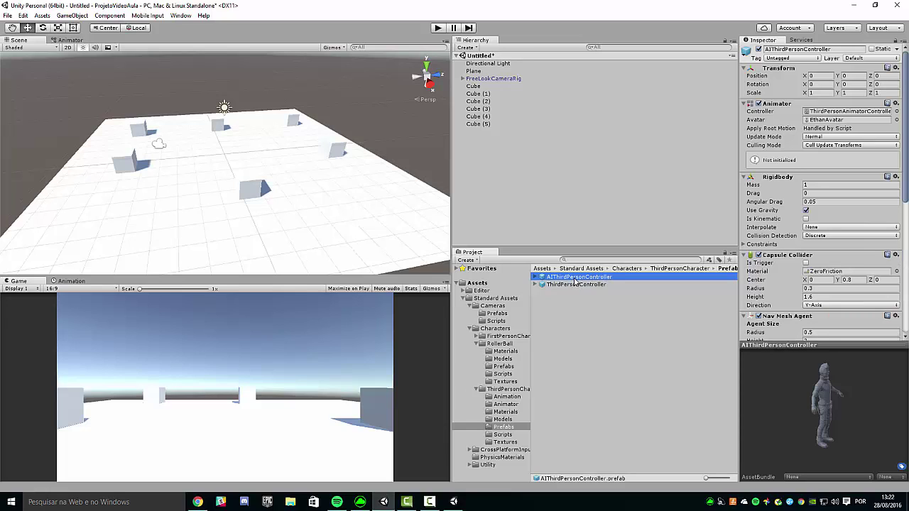
click(577, 284)
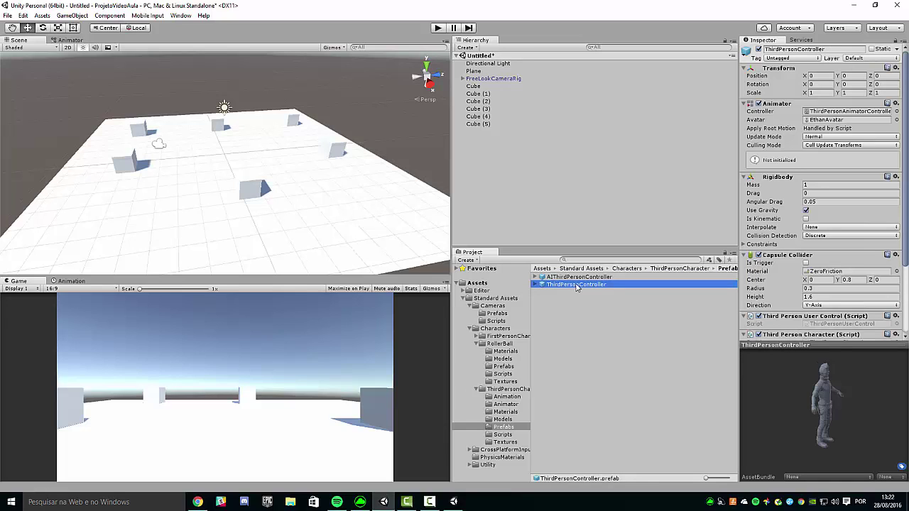
click(549, 278)
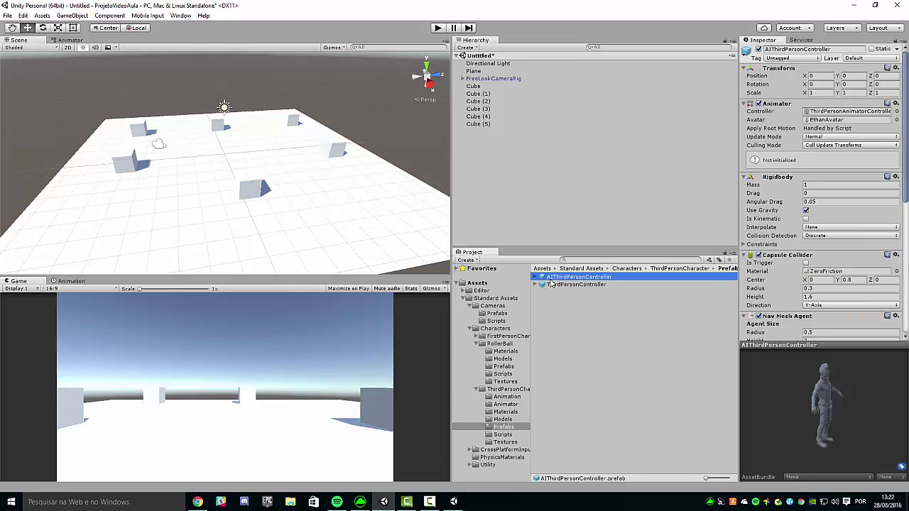
click(577, 285)
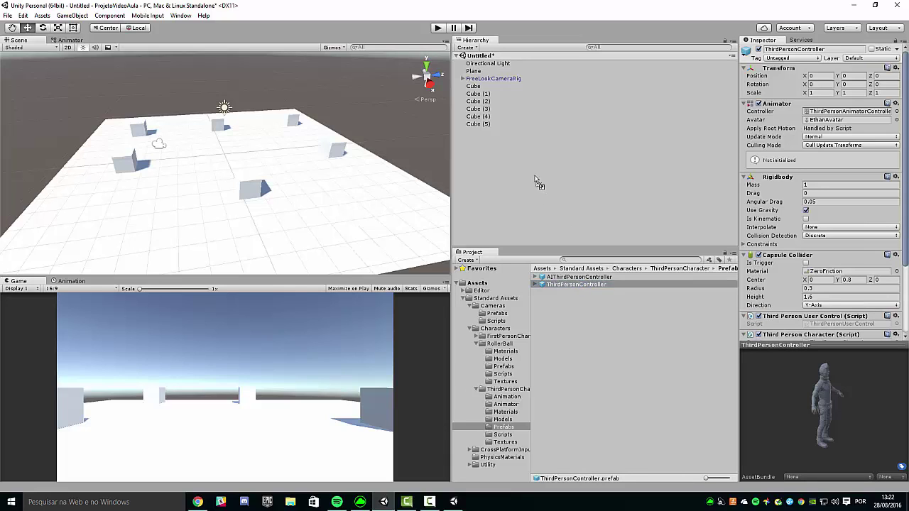
Step: Add a ThirdPersonController character to the scene and tag it Player
drag(580, 287, 534, 174)
scroll(256, 155, up, 2)
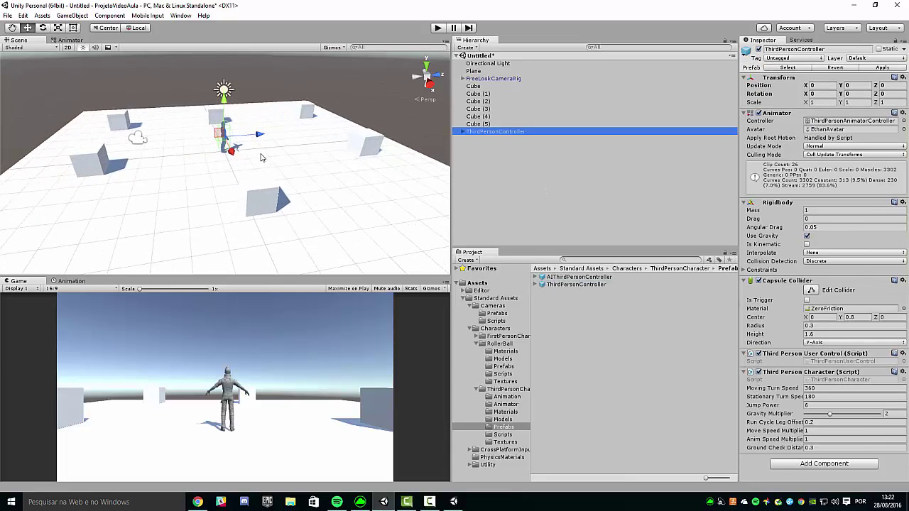
scroll(283, 151, up, 3)
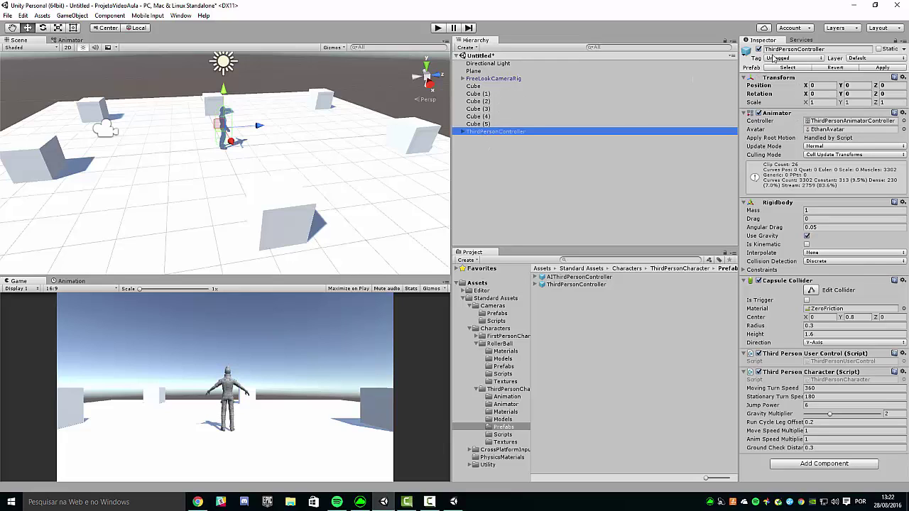
click(772, 57)
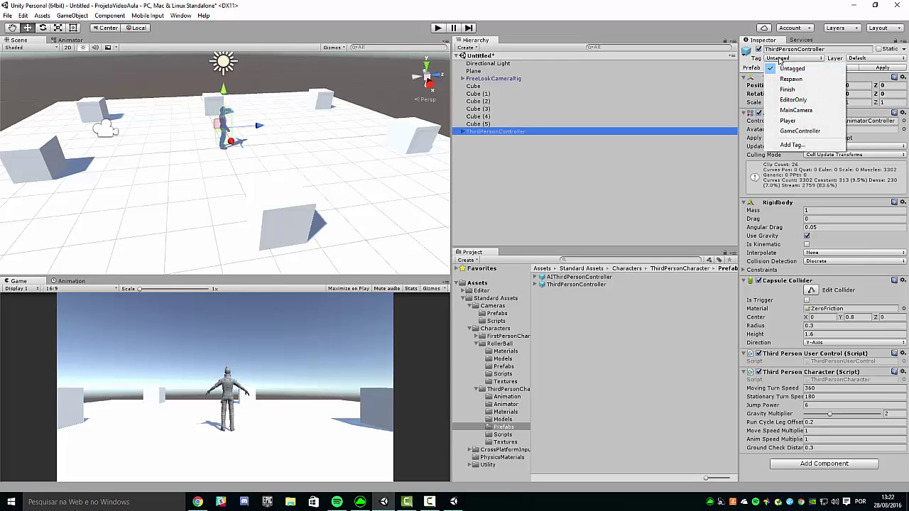
click(790, 121)
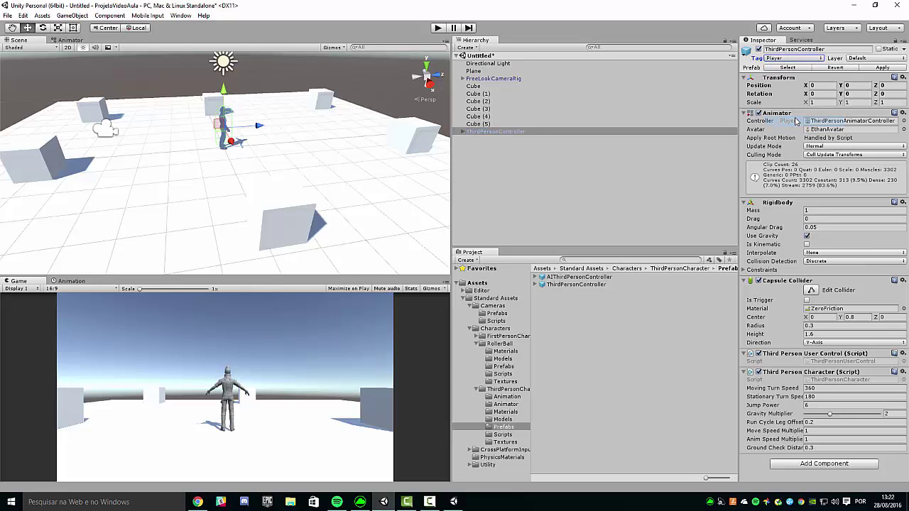
Step: Move the rig's Main Camera closer behind the character, to Z -2.42
click(505, 79)
key(f)
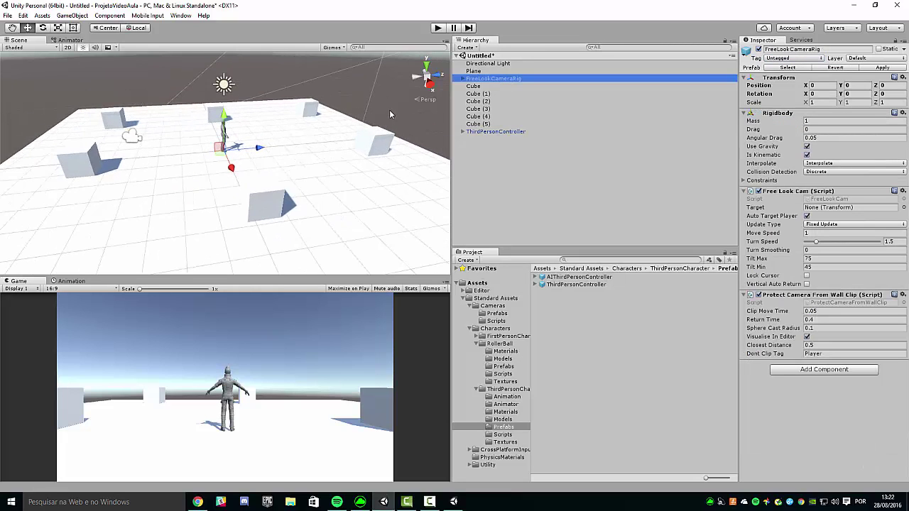
click(479, 87)
click(495, 94)
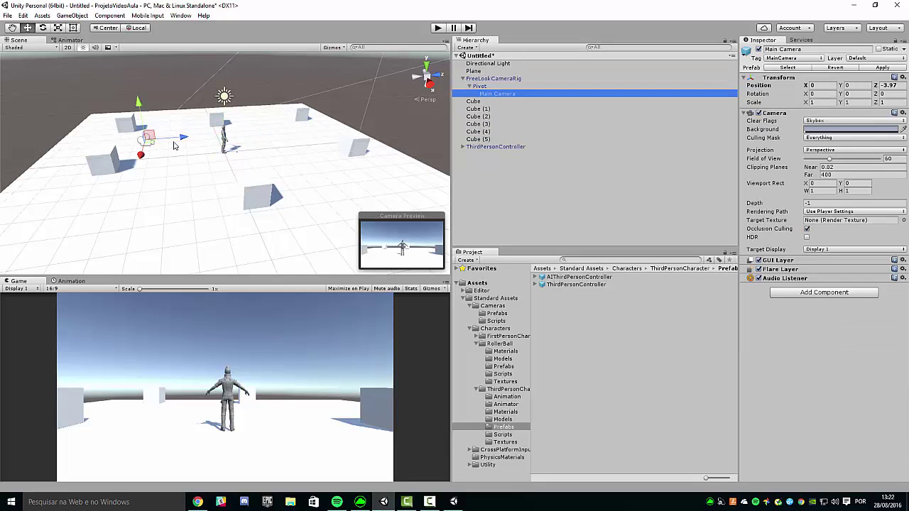
drag(183, 139, 240, 119)
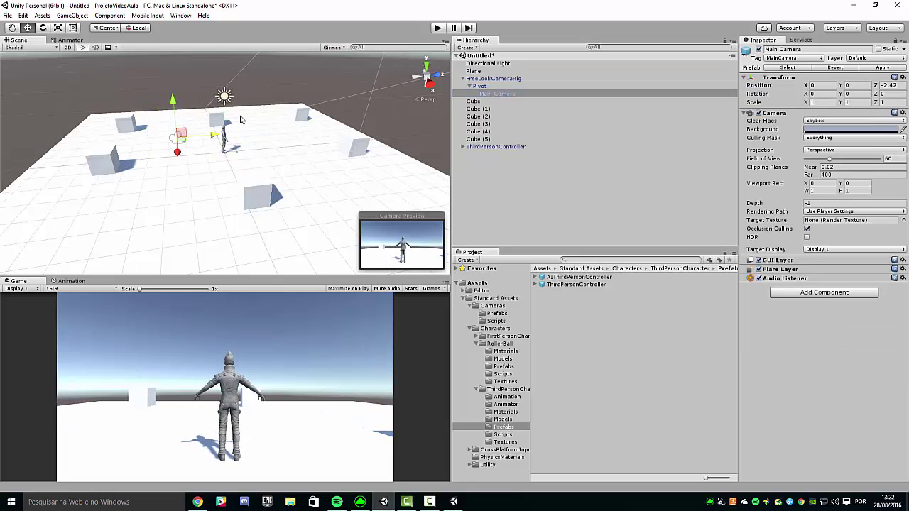
Step: Start Play mode and run the character forward, left and right
click(438, 28)
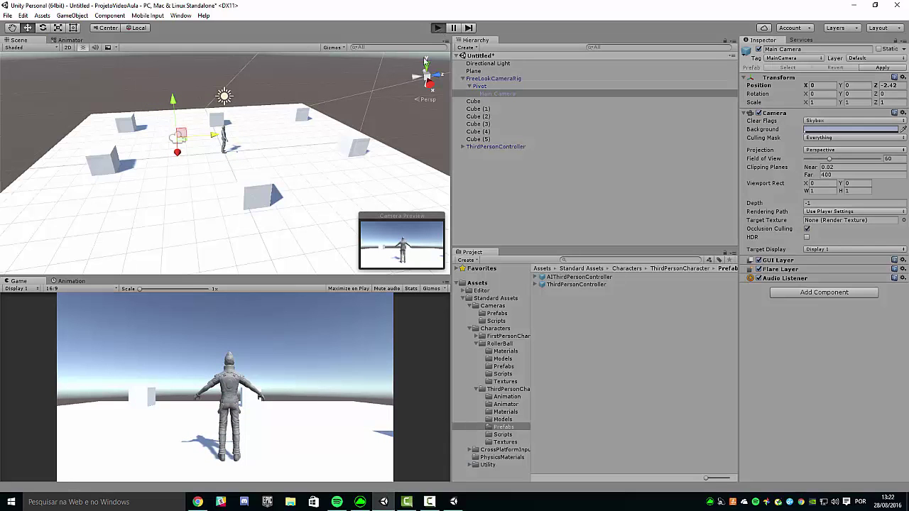
key(w)
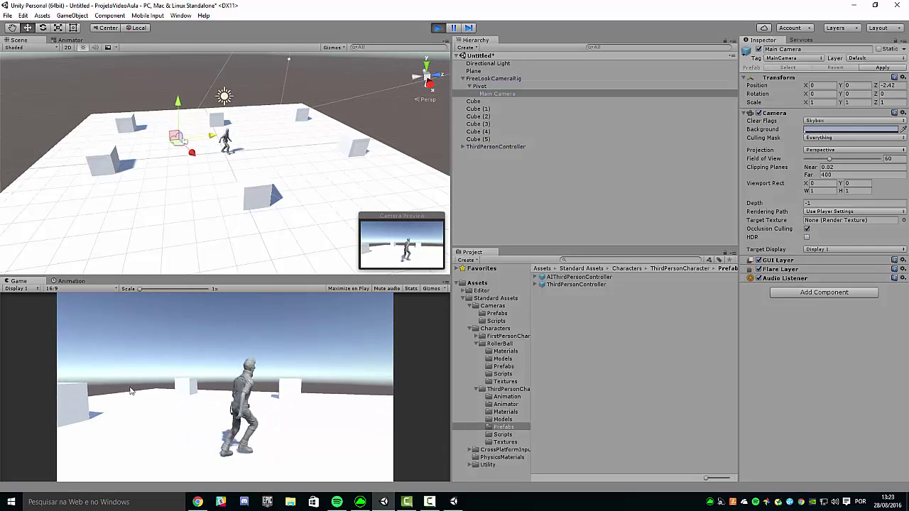
key(a)
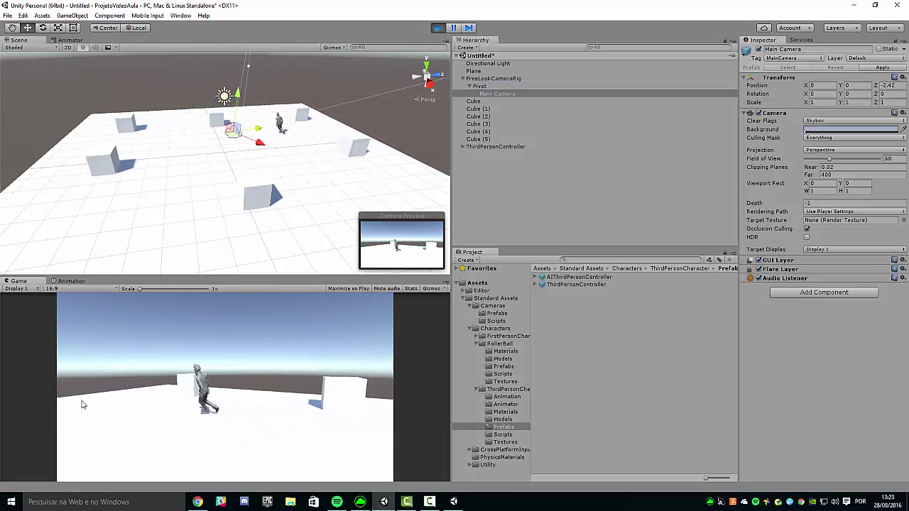
key(d)
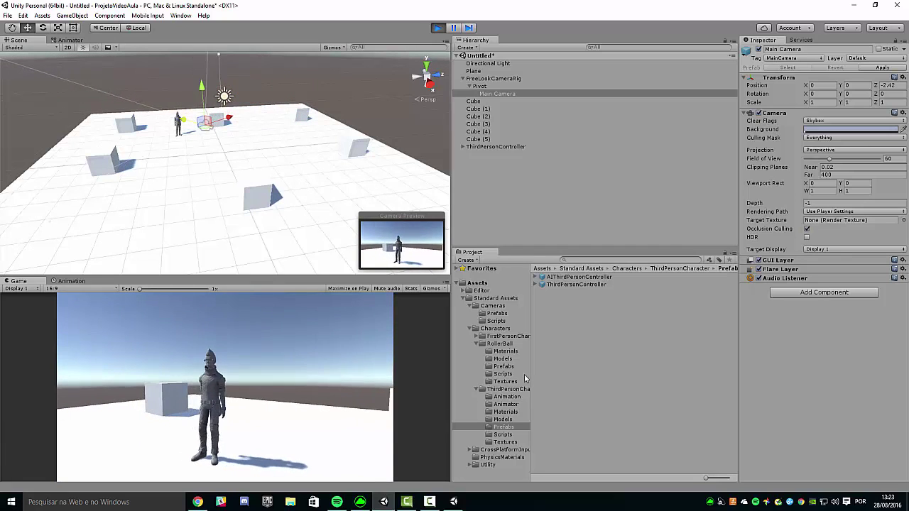
Step: Set the FreeLookCameraRig's Move Speed to 10 and Turn Speed to about 4.89
click(506, 79)
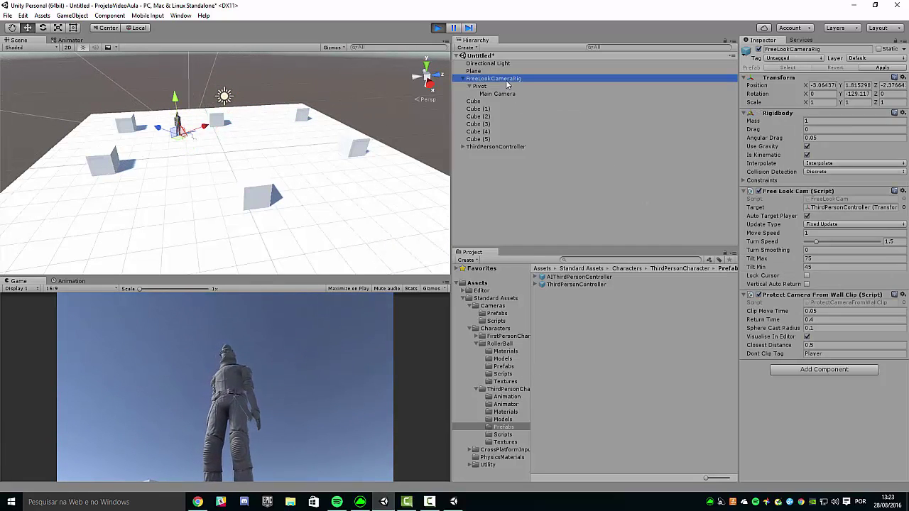
click(354, 381)
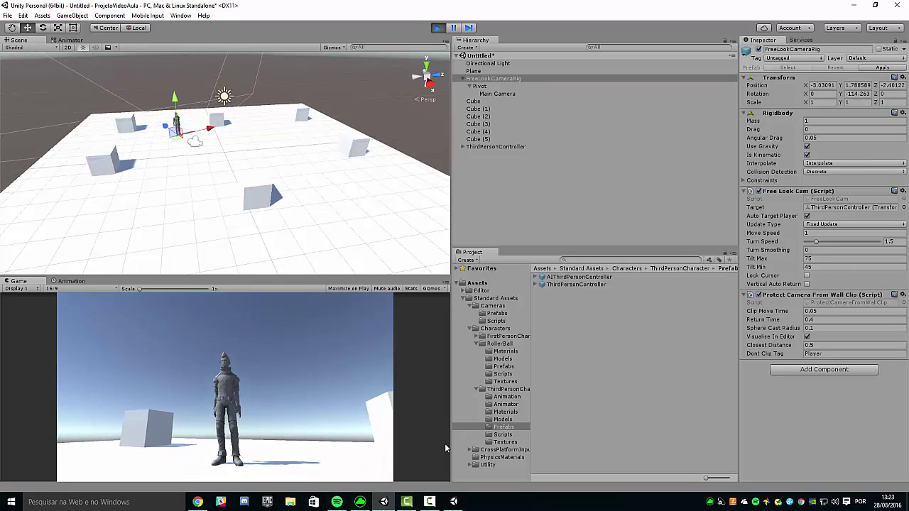
click(845, 234)
text(0)
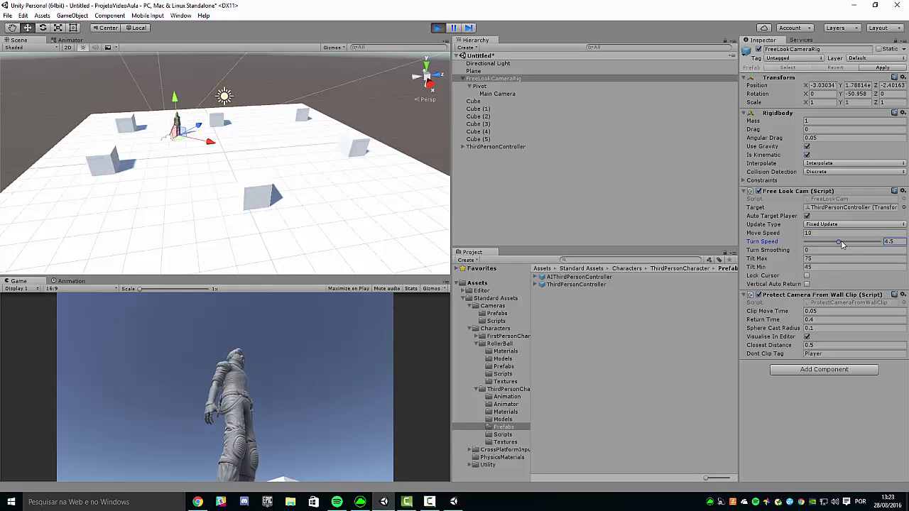
click(326, 325)
Step: Run the character forward and jump three times, including over a cube
key(w)
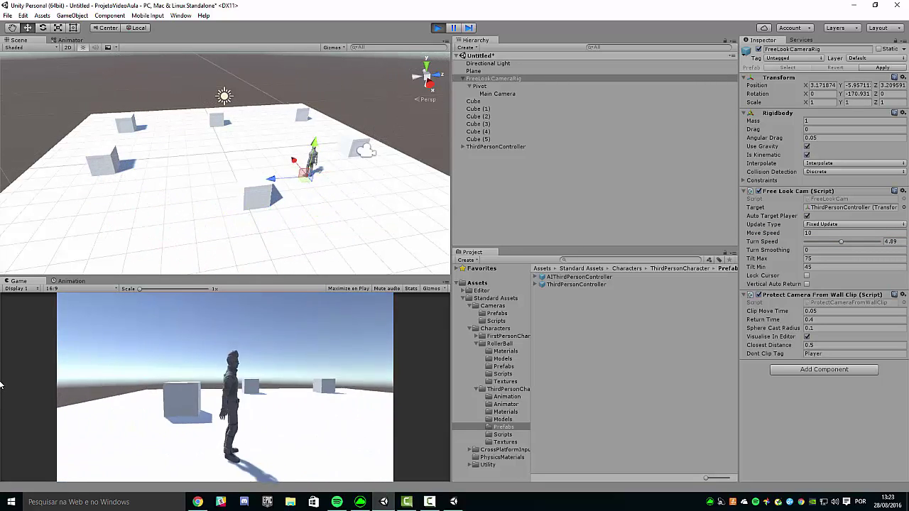
key(space)
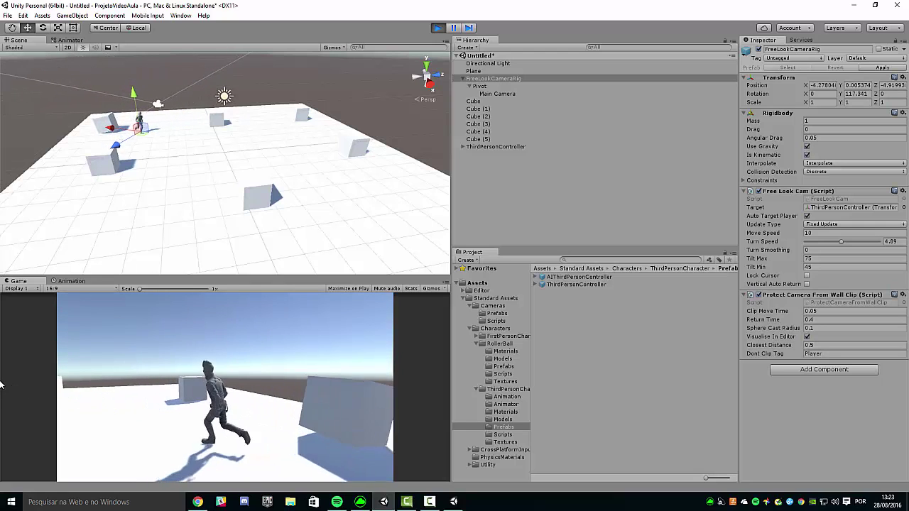
key(space)
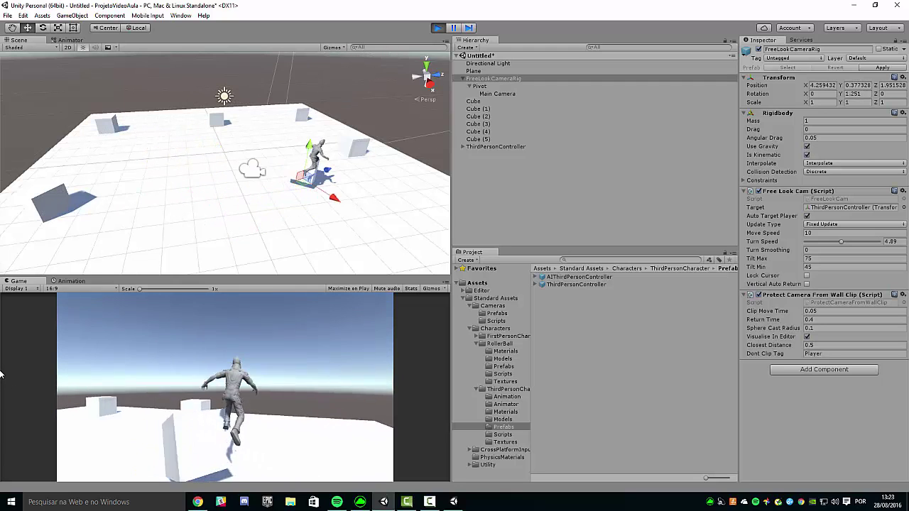
key(space)
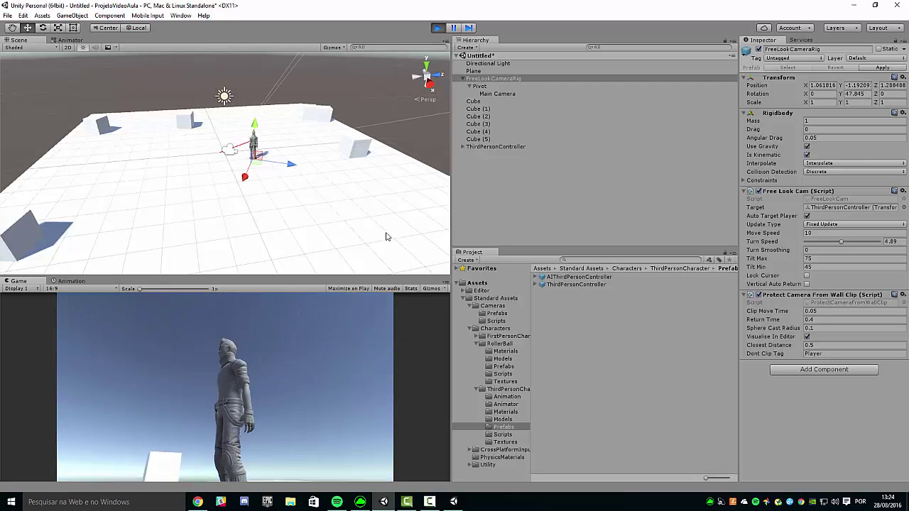
Step: Stop Play mode and browse the RollerBall and ThirdPersonCharacter folders under Characters
click(435, 30)
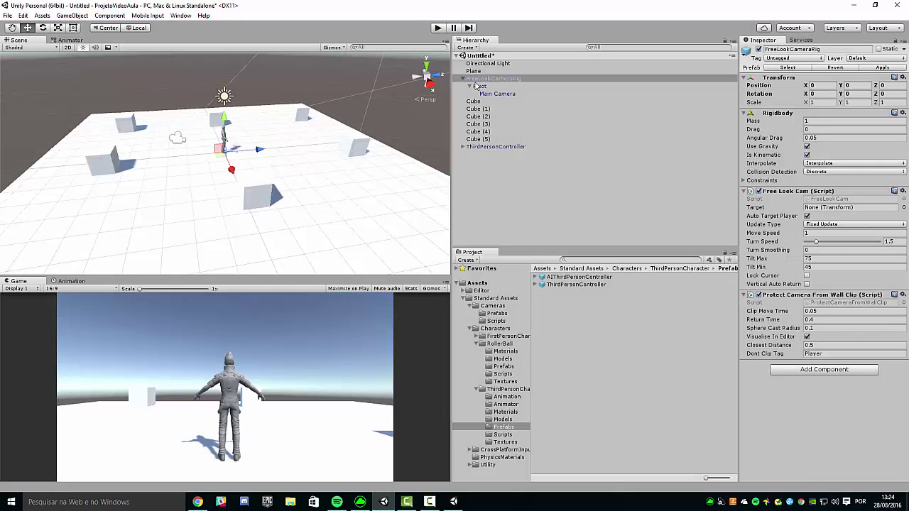
click(495, 329)
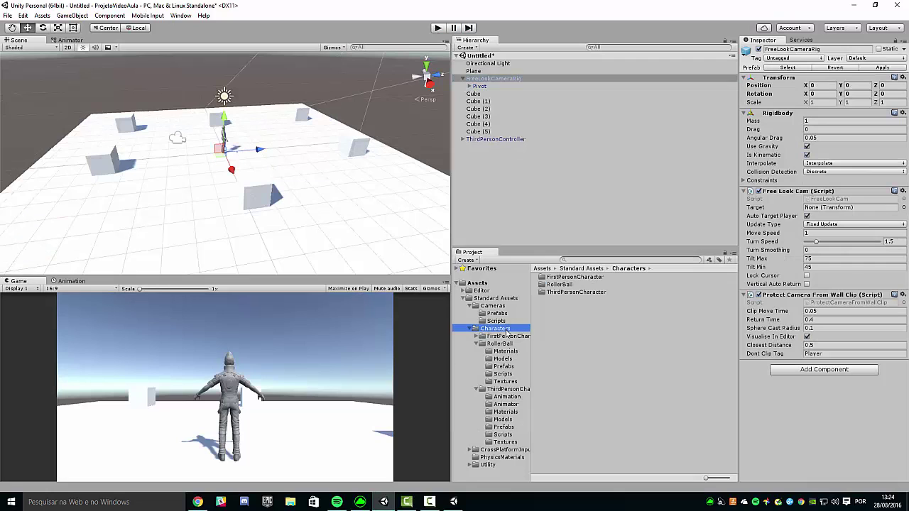
click(559, 277)
click(561, 285)
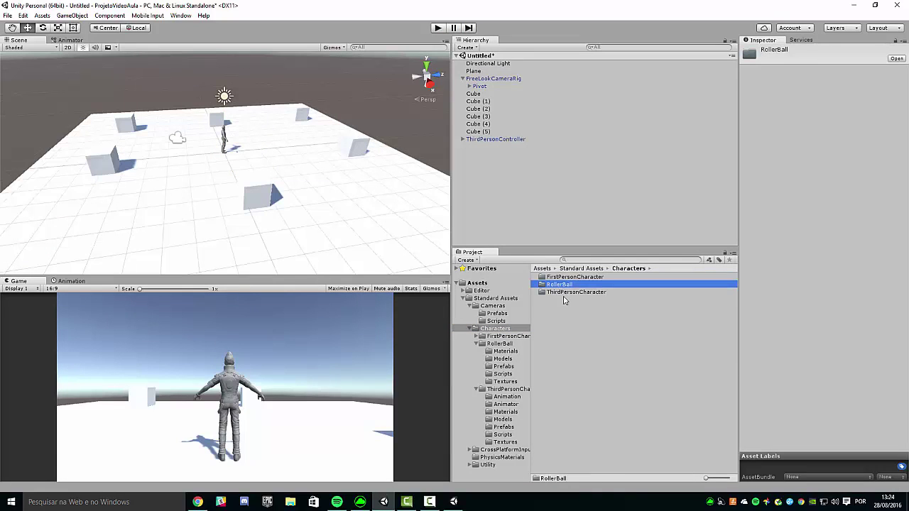
double_click(569, 292)
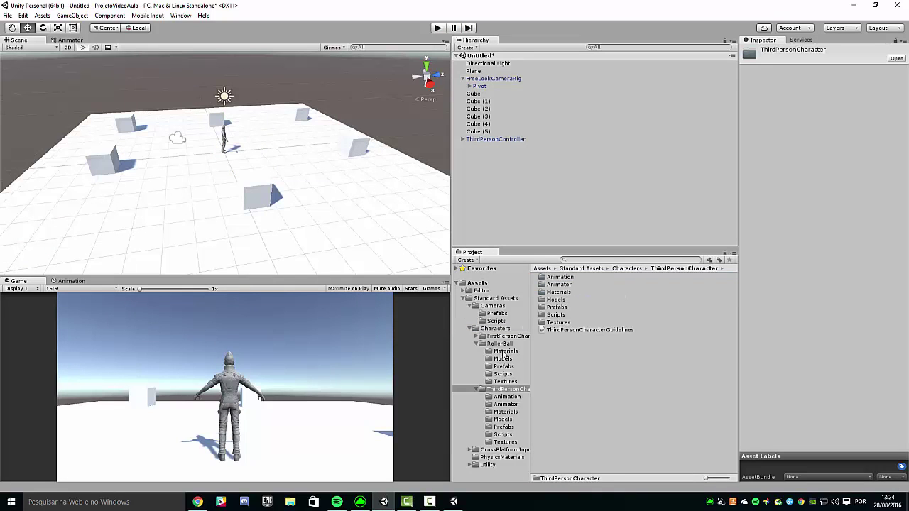
click(506, 330)
click(525, 335)
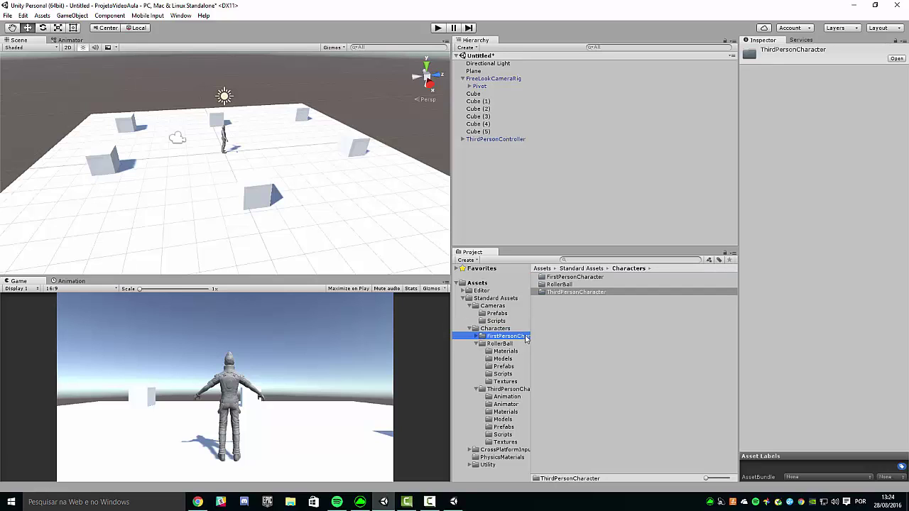
click(511, 327)
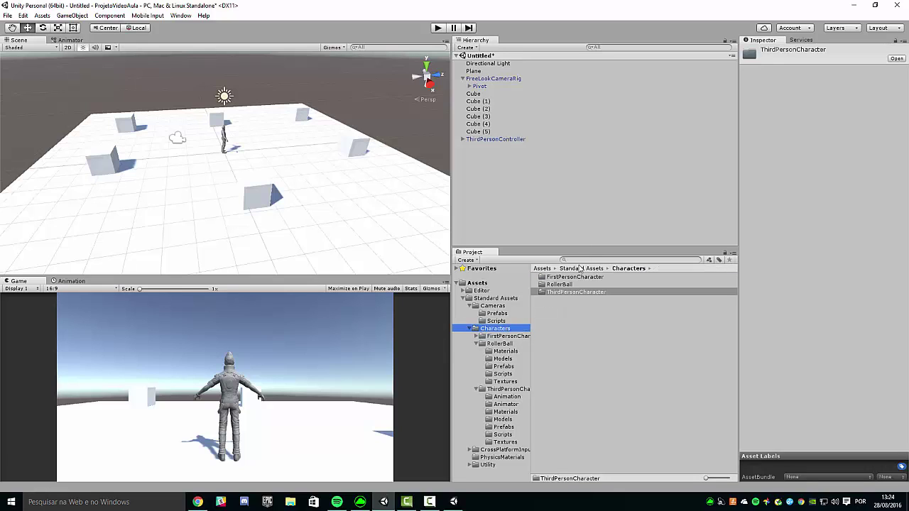
Step: Open the FirstPersonCharacter Prefabs folder, then return and collapse Characters
double_click(581, 277)
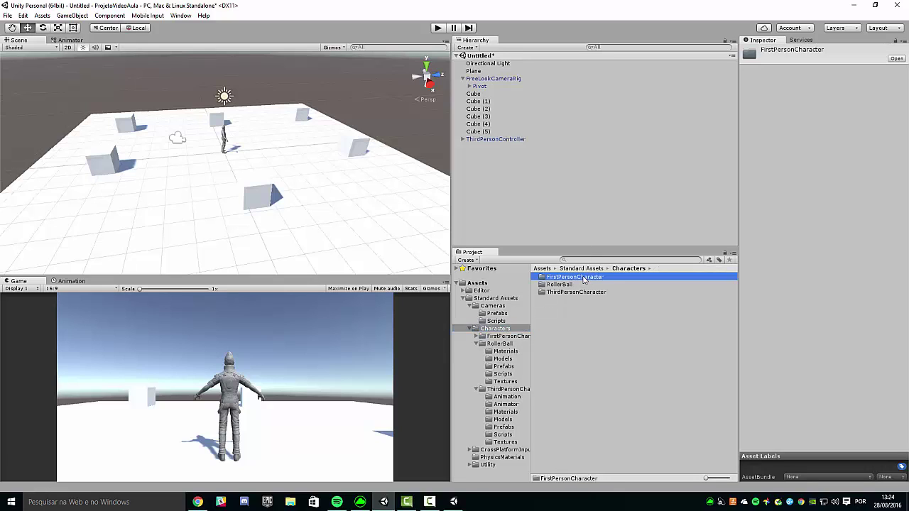
double_click(557, 284)
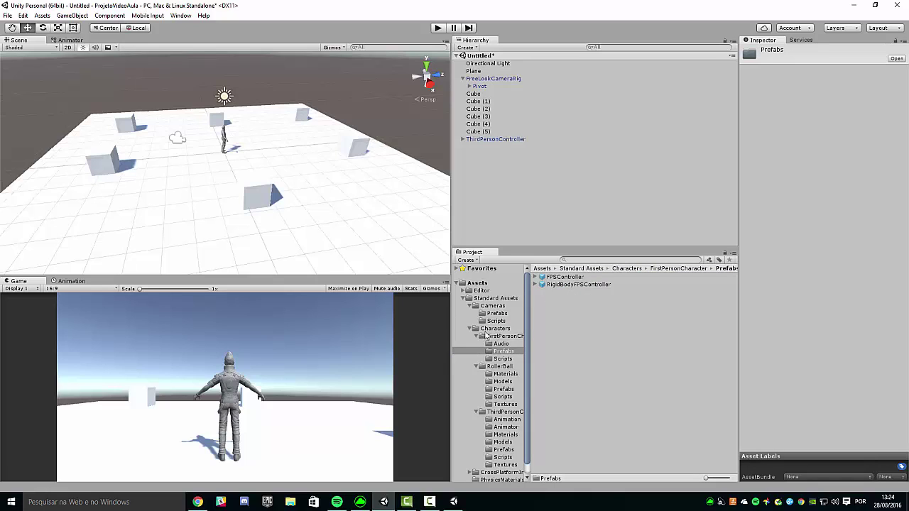
click(488, 328)
click(556, 285)
click(557, 292)
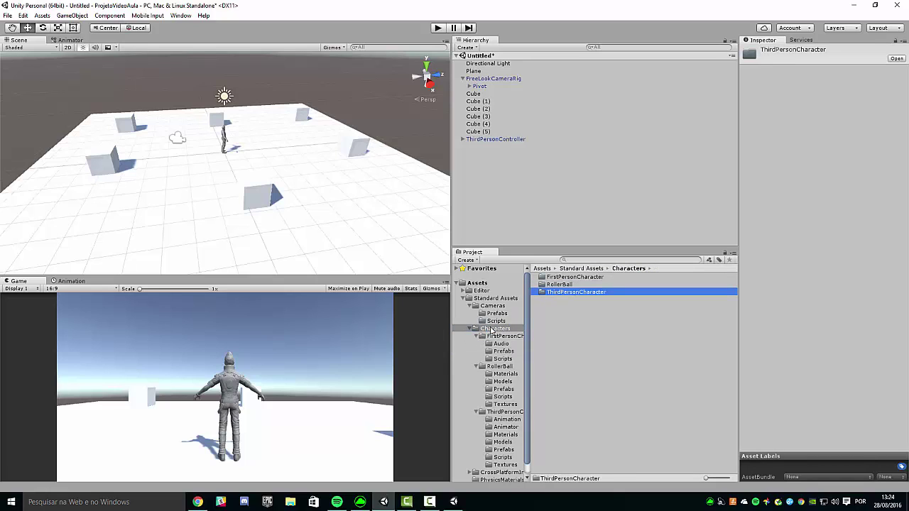
click(471, 328)
Step: Open Cameras > Prefabs and select FreeLookCameraRig, showing Move Speed 1 and Turn Speed 1.5
click(511, 306)
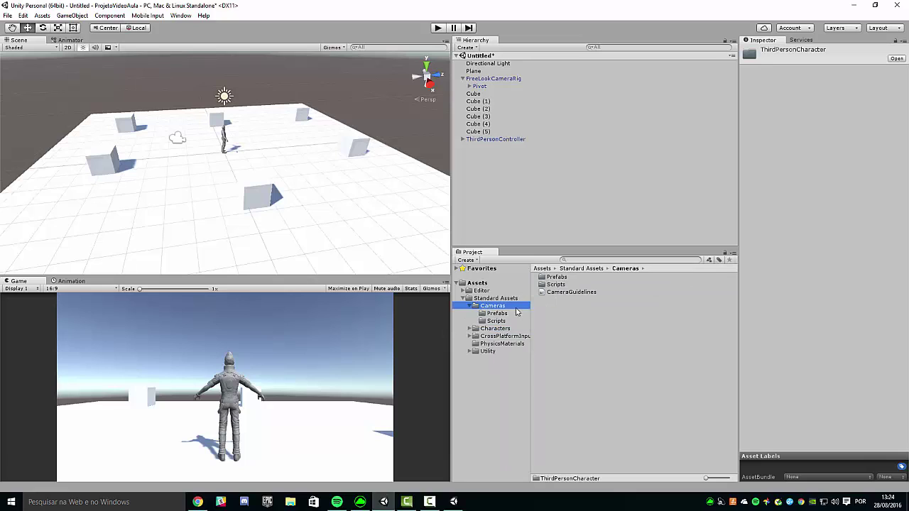
click(558, 286)
double_click(559, 277)
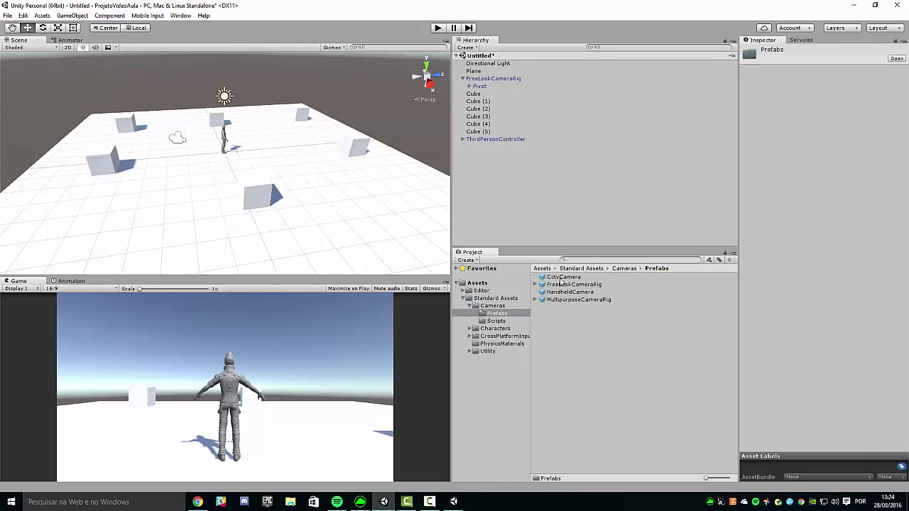
click(583, 287)
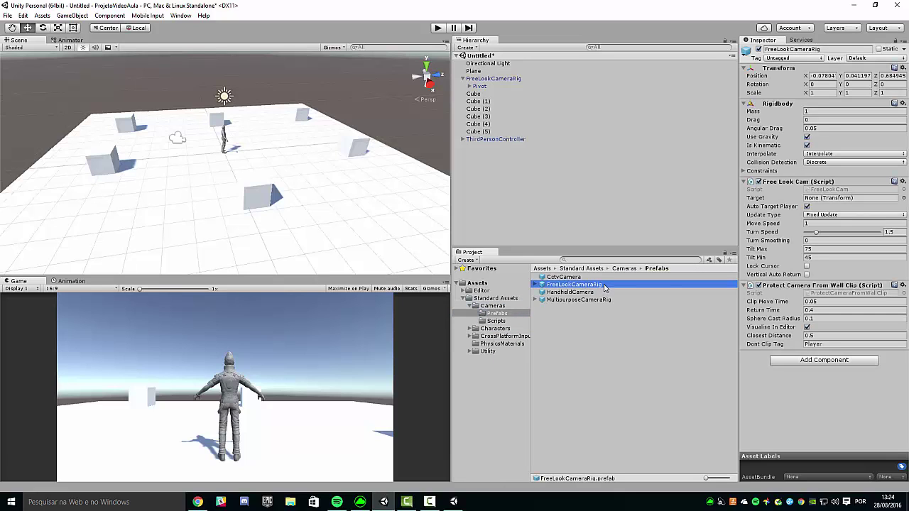
click(42, 17)
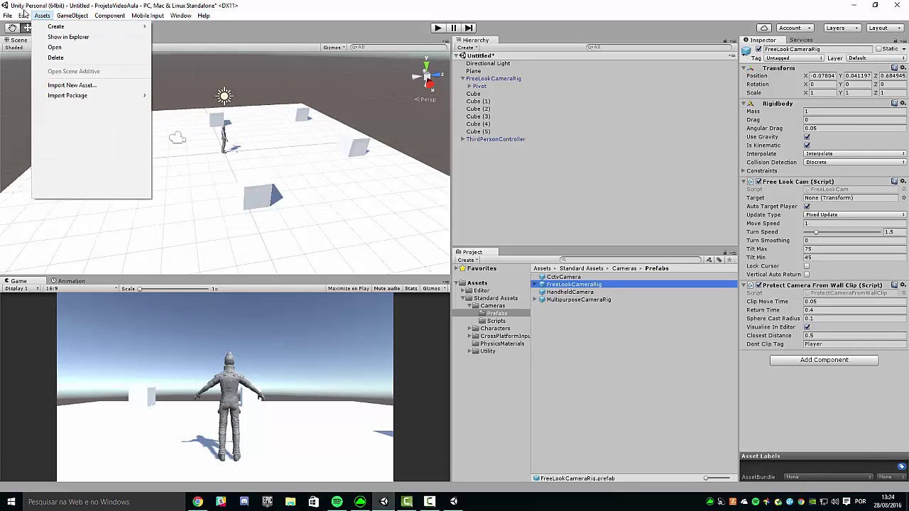
mouse_move(89, 99)
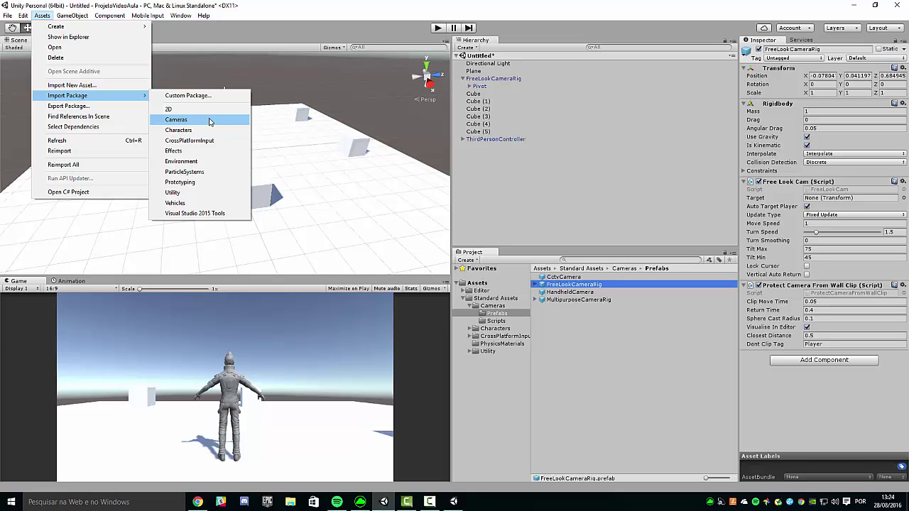
click(356, 147)
click(348, 93)
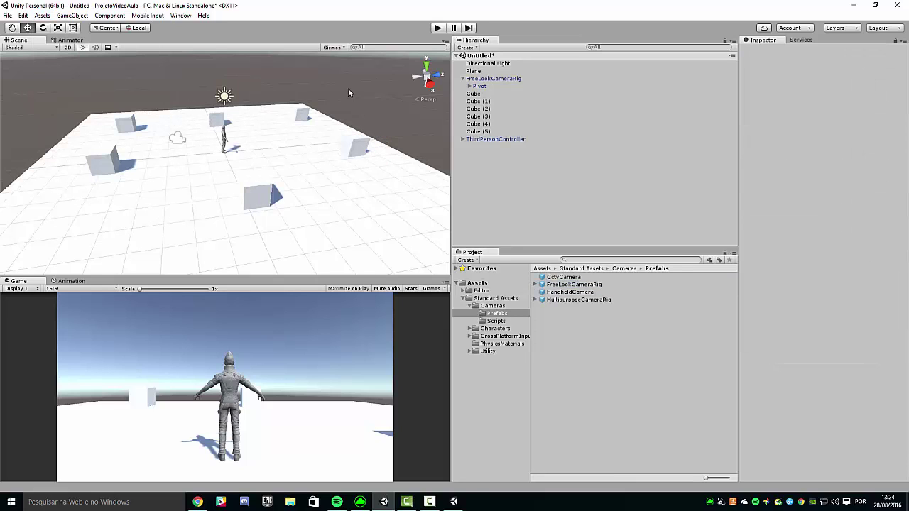